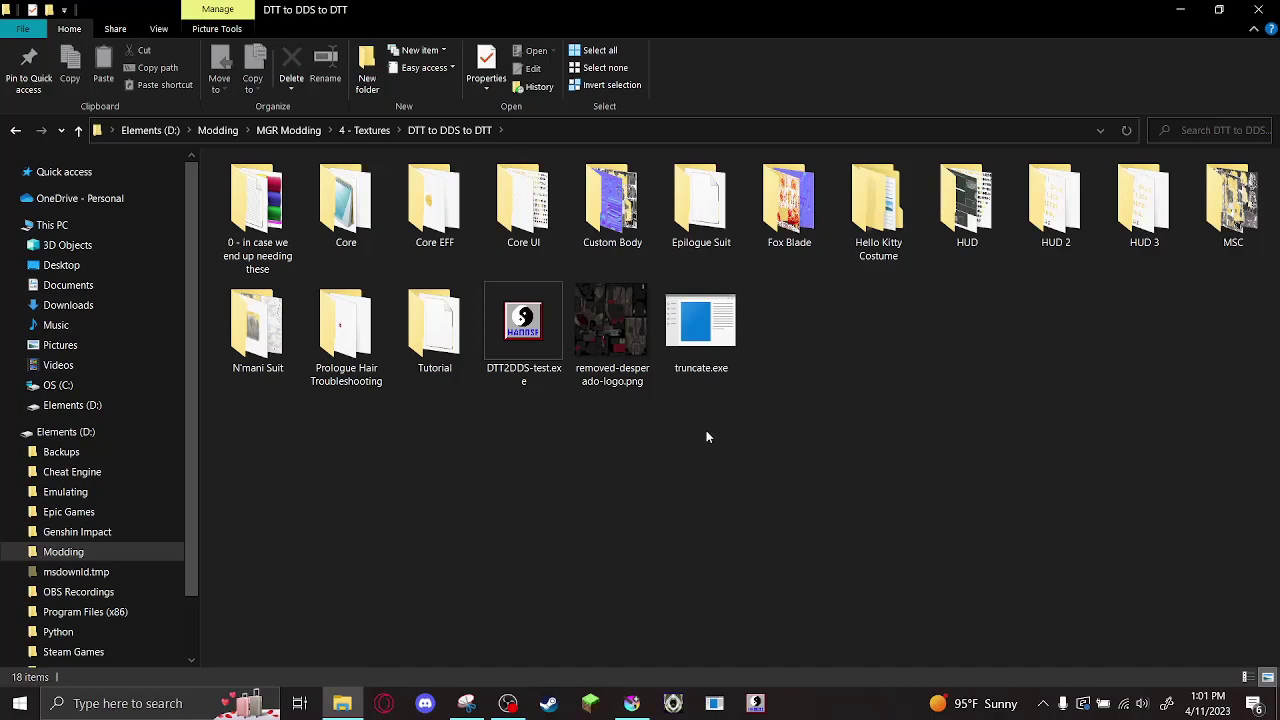
Look over the truncate and DTT2DDS program files in the DTT to DDS to DTT folder
left_click(705, 318)
left_click(505, 315)
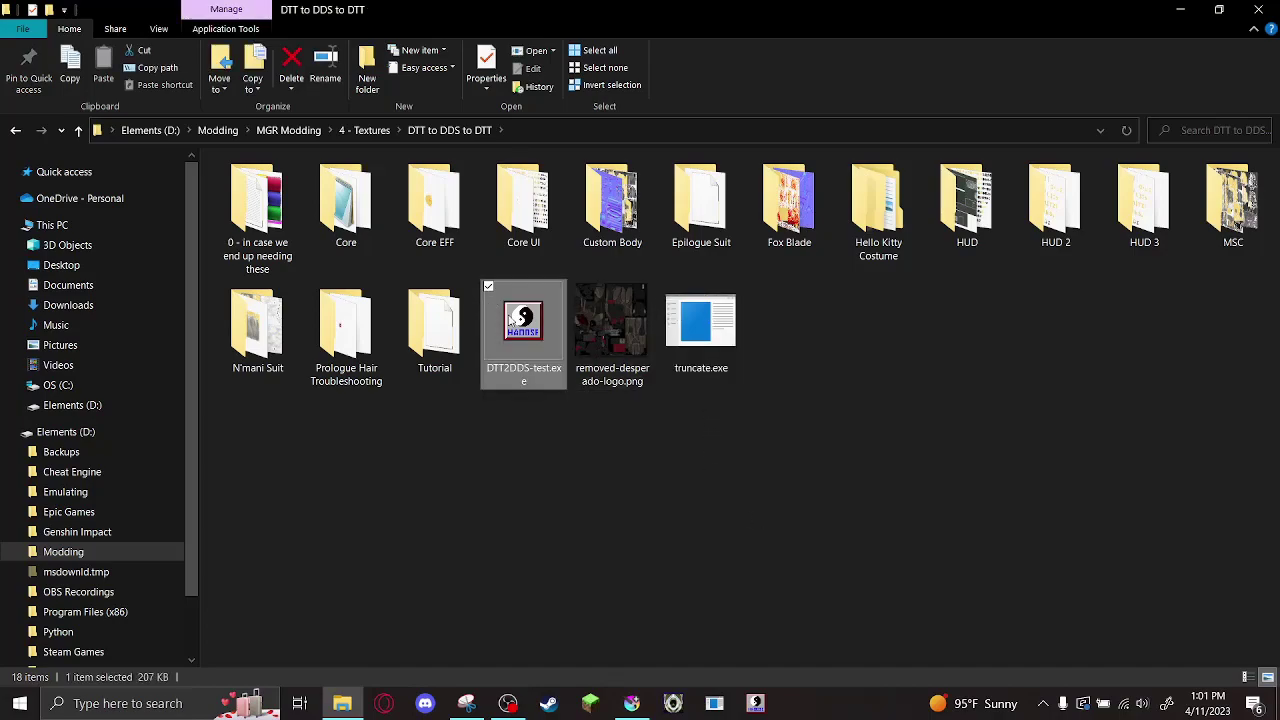
left_click(668, 504)
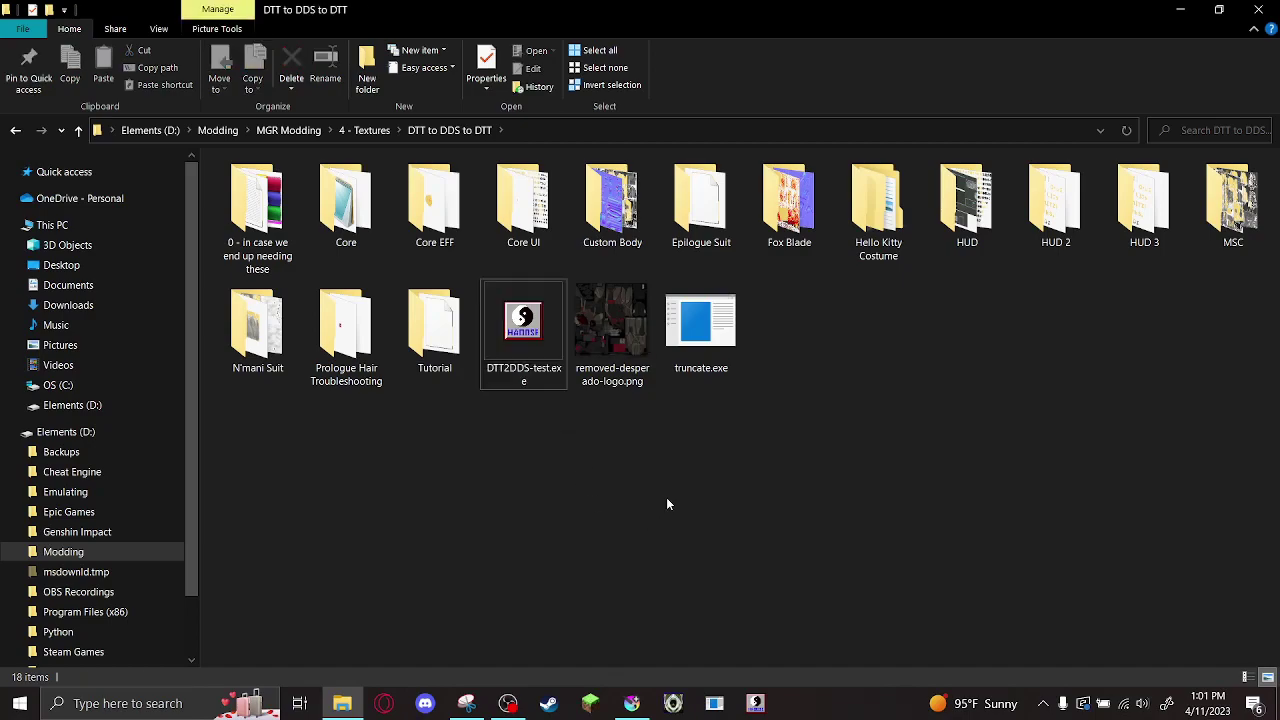
left_click(631, 703)
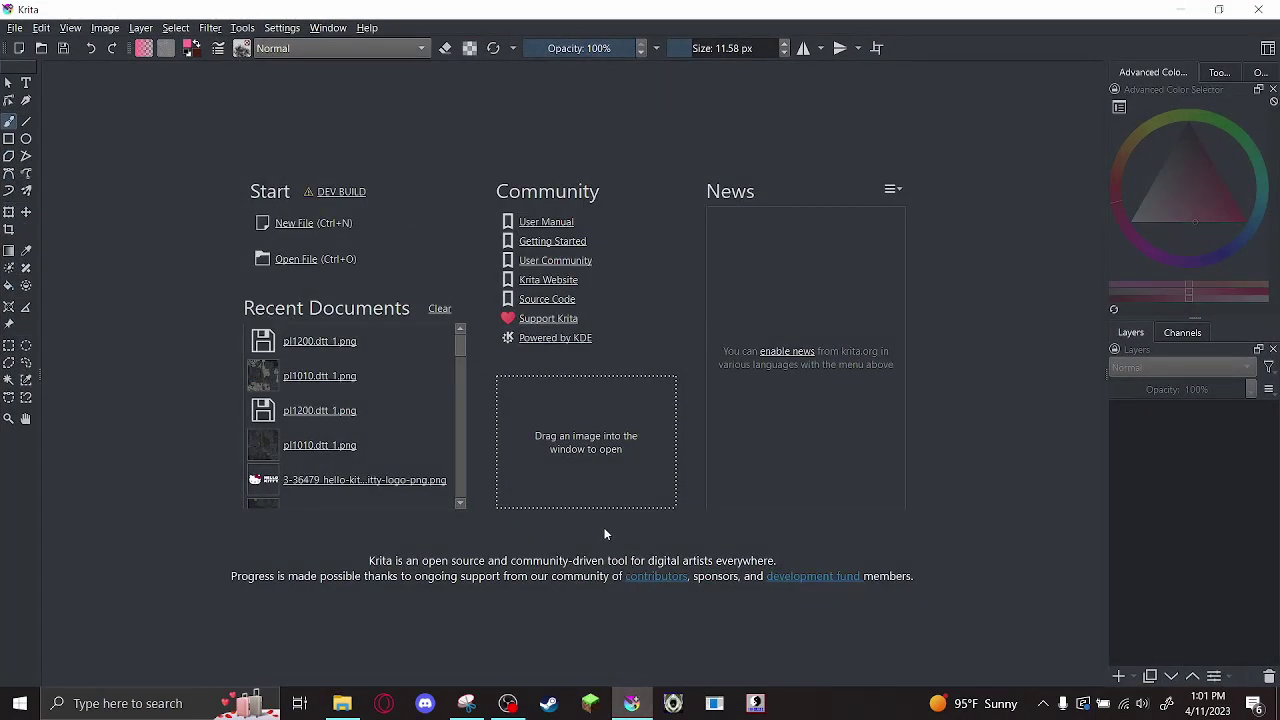
left_click(341, 703)
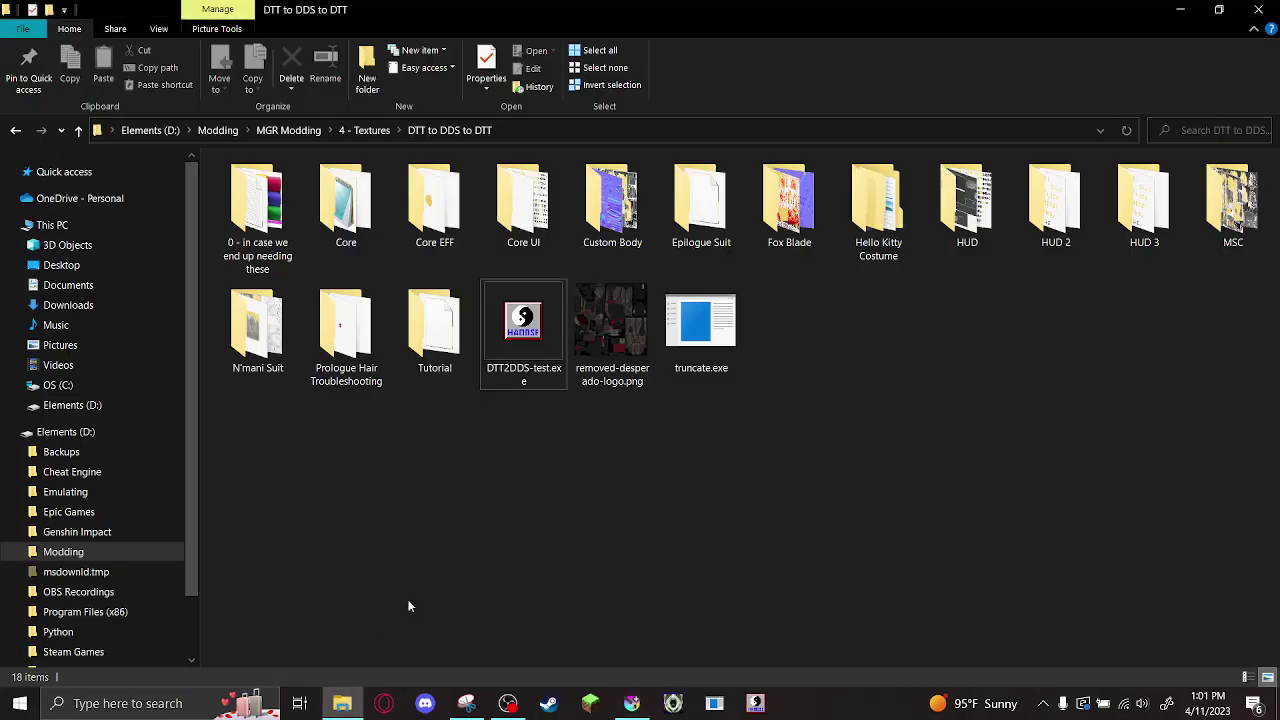
Browse the Tutorial and For Swap folders, then launch DTT2DDS-test.exe
double_click(440, 345)
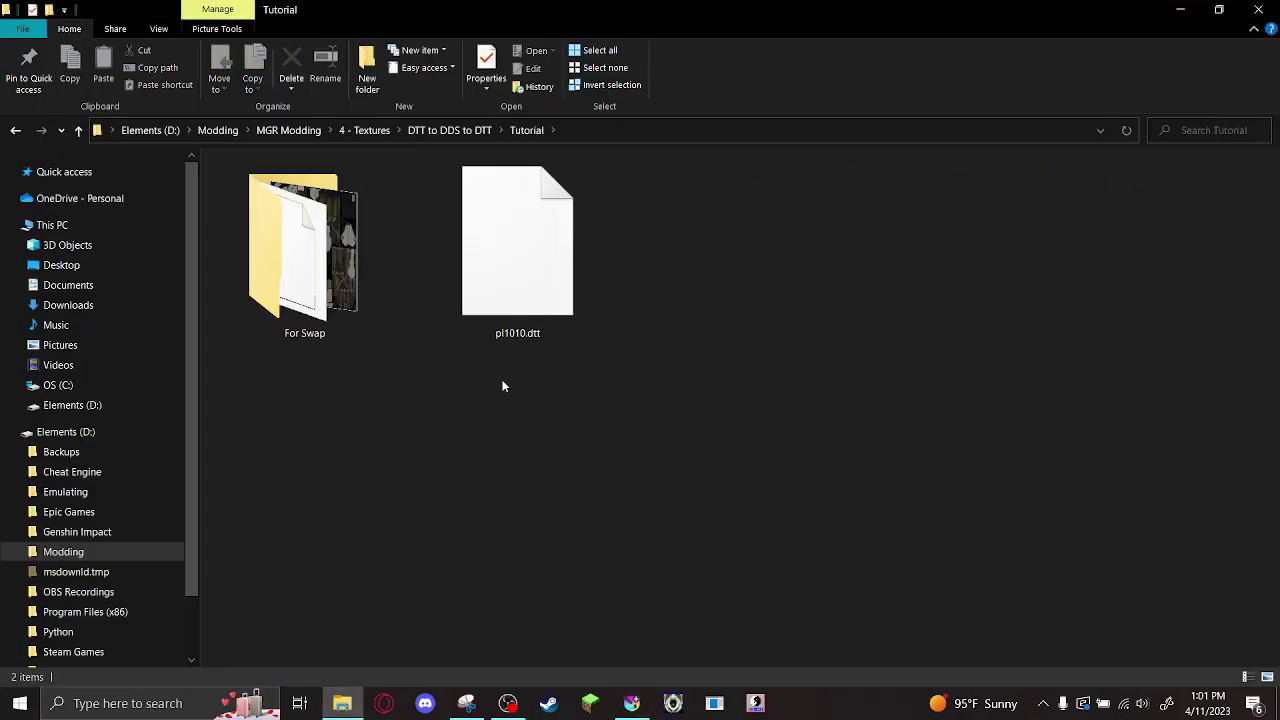
left_click(537, 245)
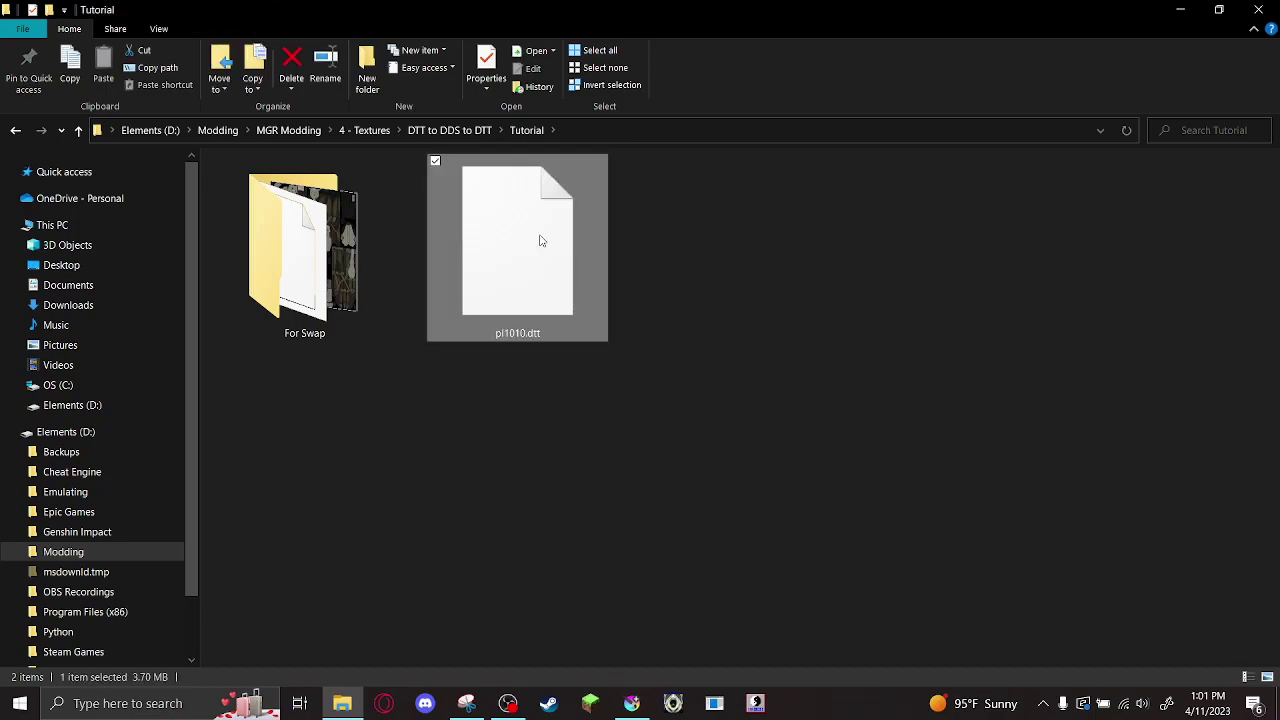
double_click(335, 238)
left_click(477, 130)
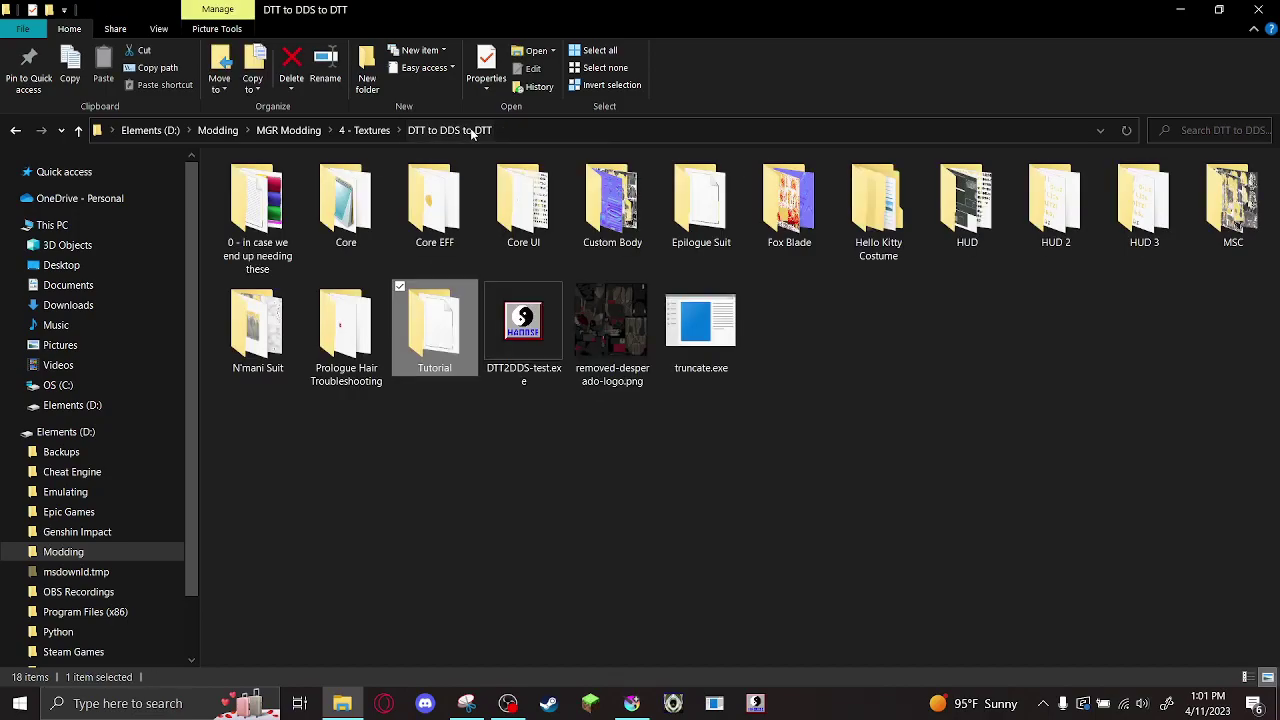
left_click(519, 447)
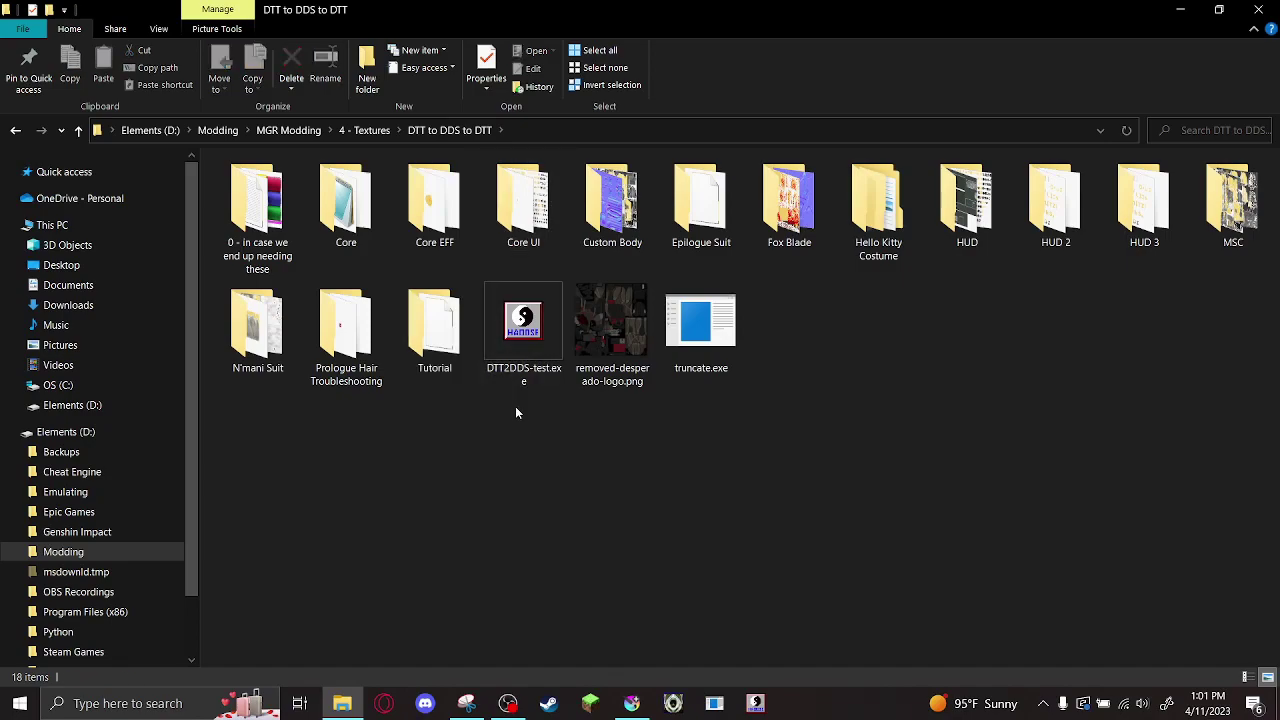
double_click(523, 322)
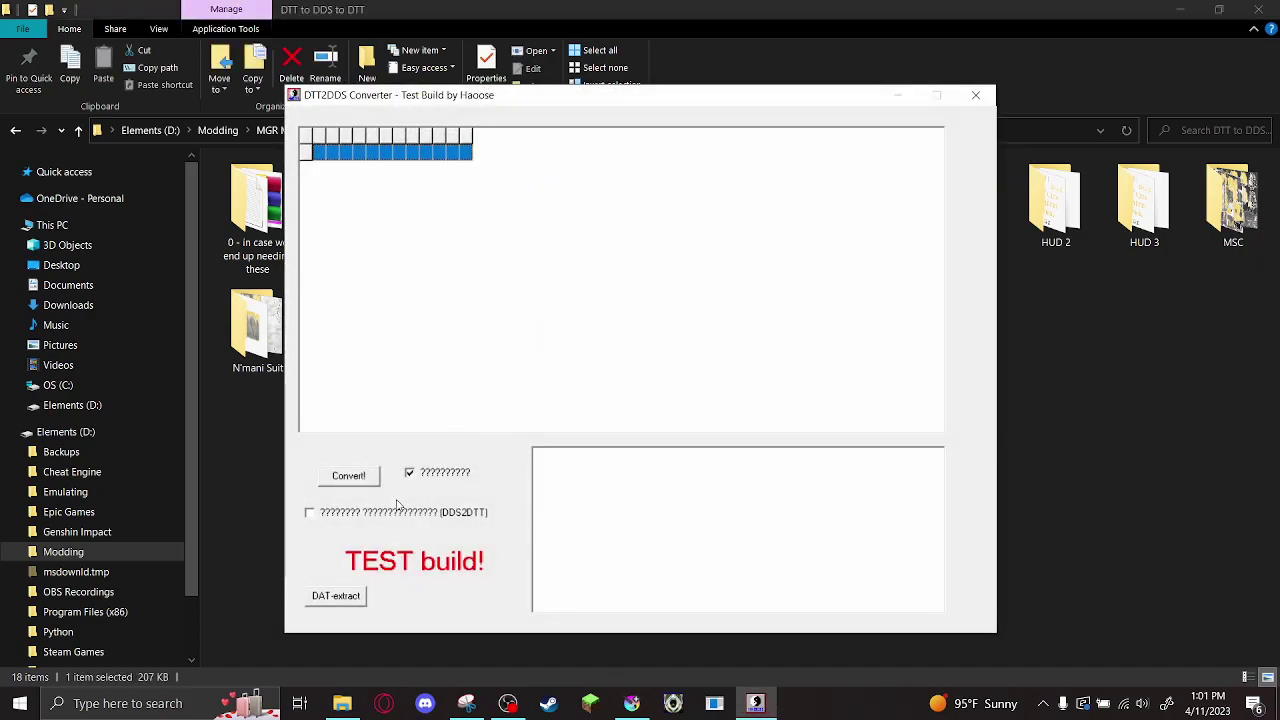
Convert pl1010.dtt into numbered DDS textures and view them in the Tutorial folder
left_click(360, 478)
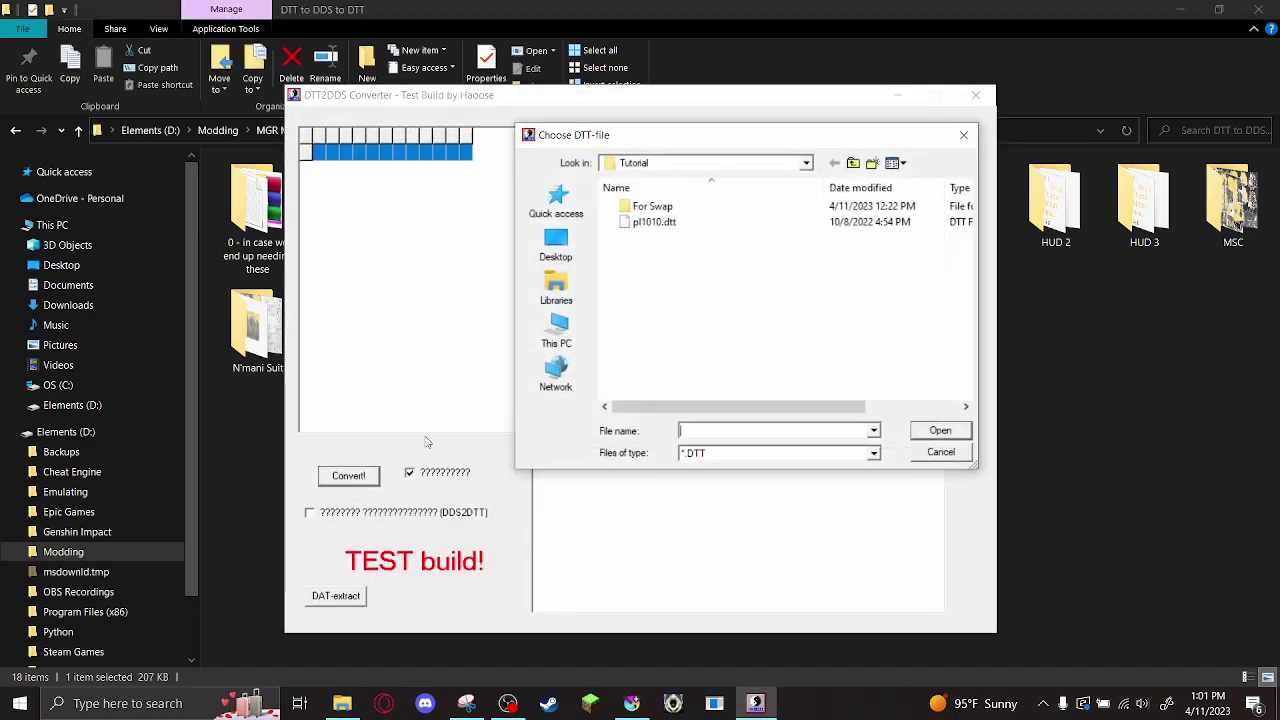
left_click(731, 222)
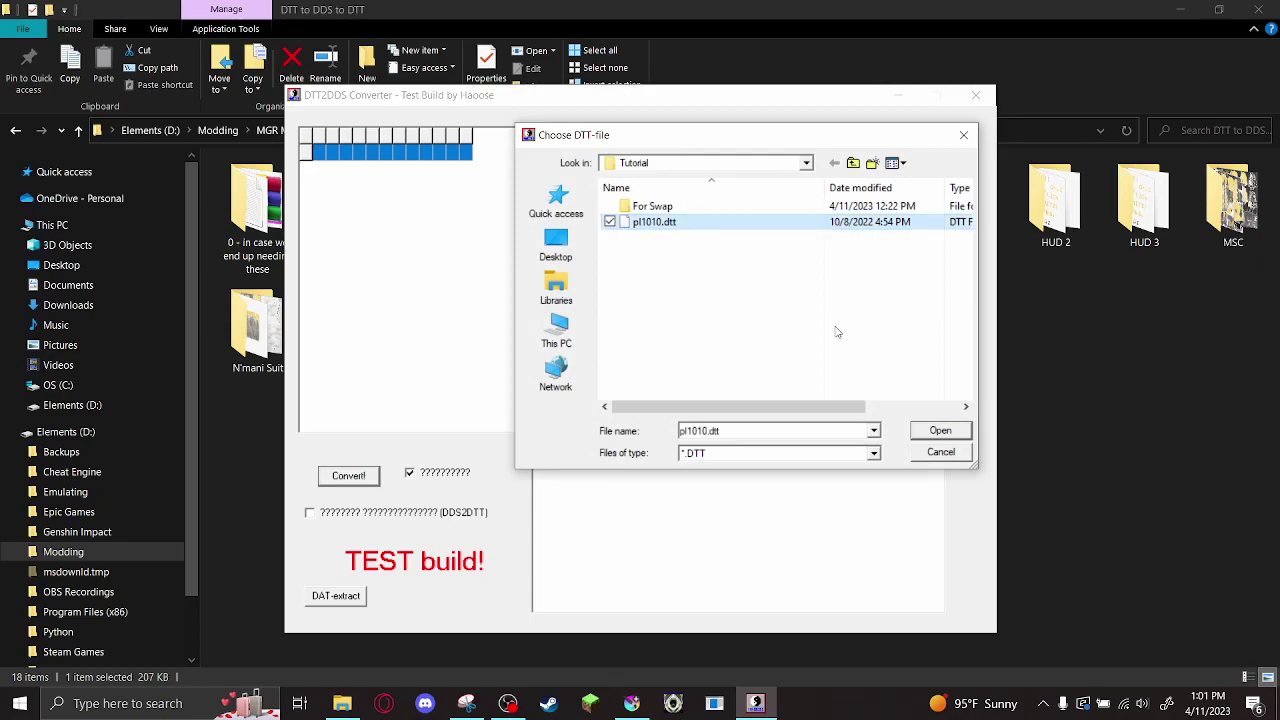
left_click(938, 436)
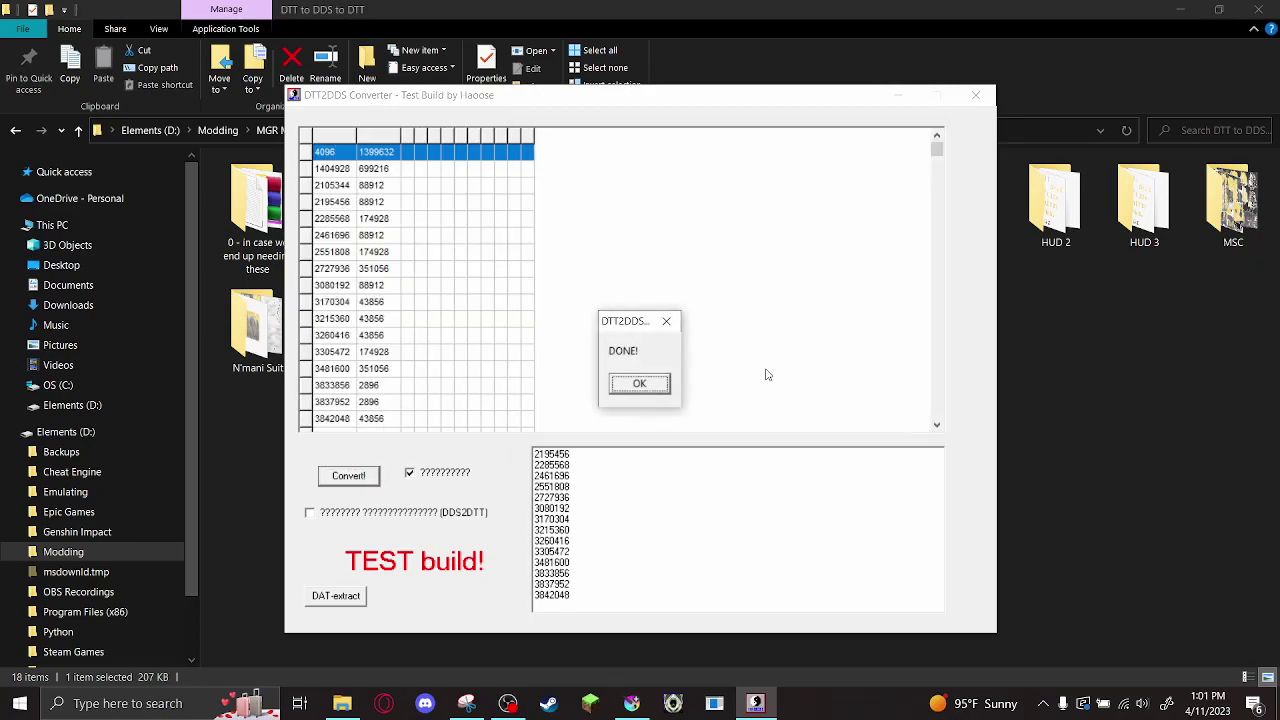
left_click(655, 385)
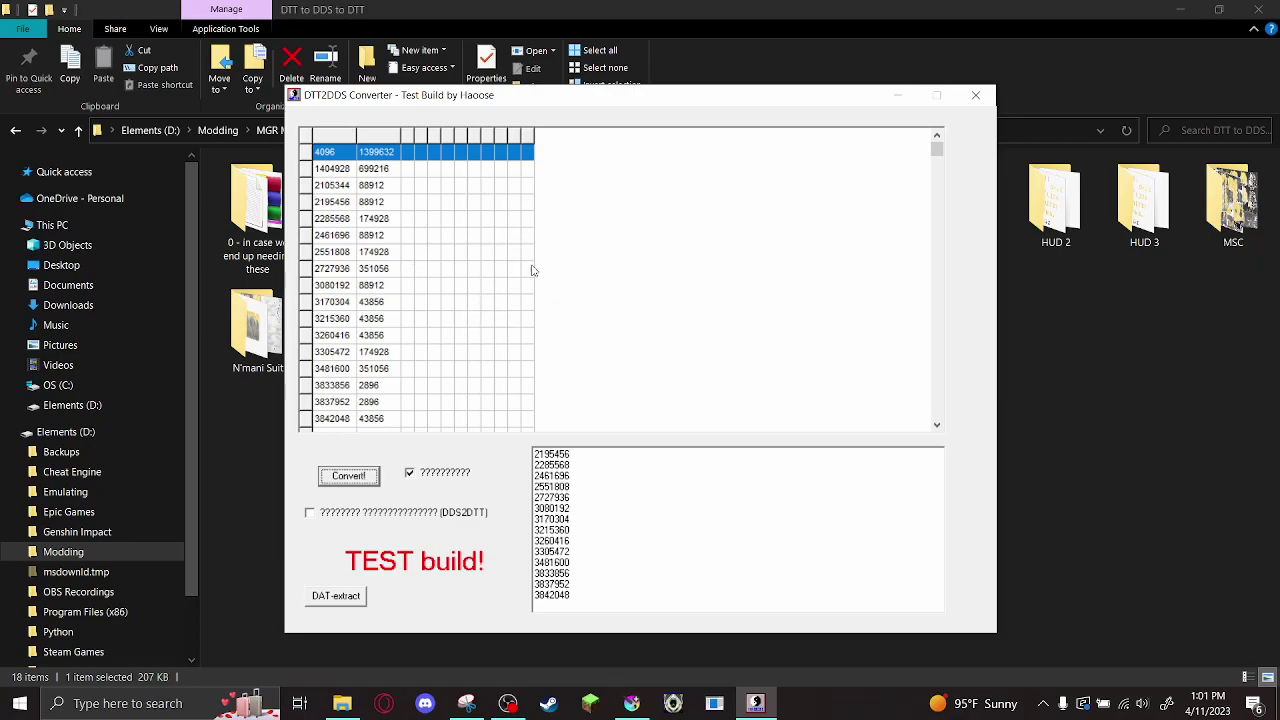
left_click(975, 95)
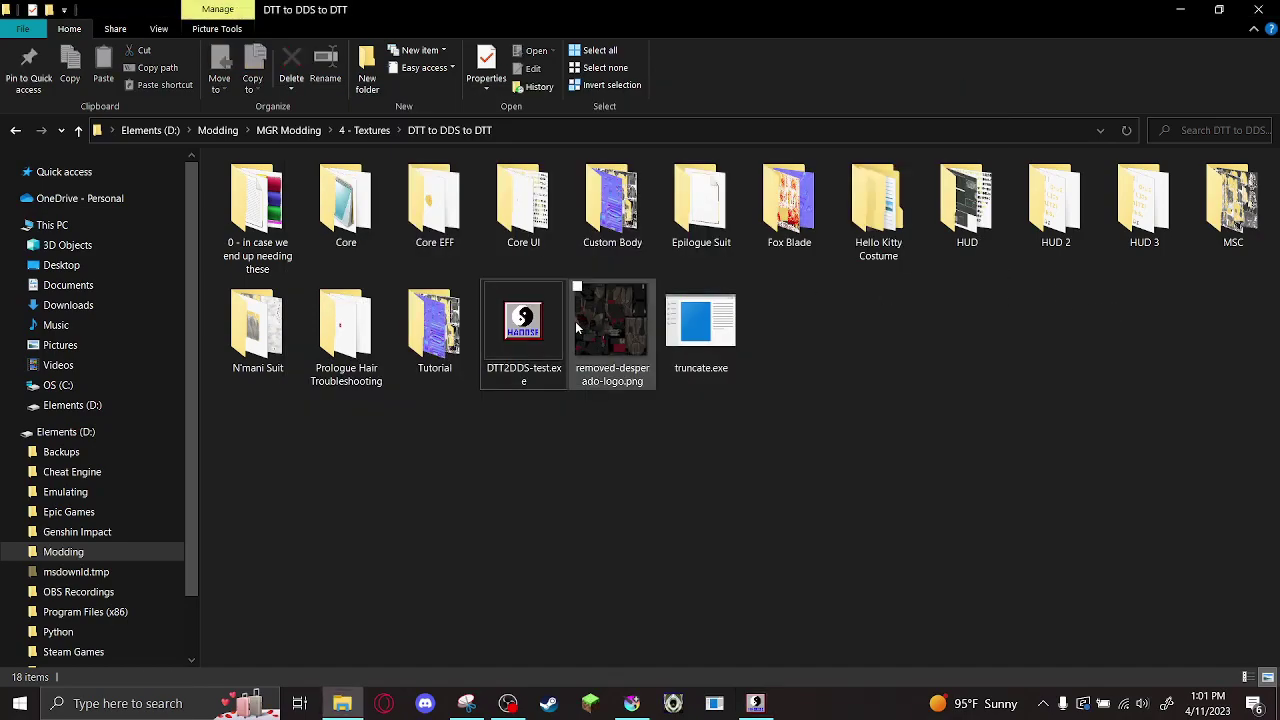
double_click(435, 325)
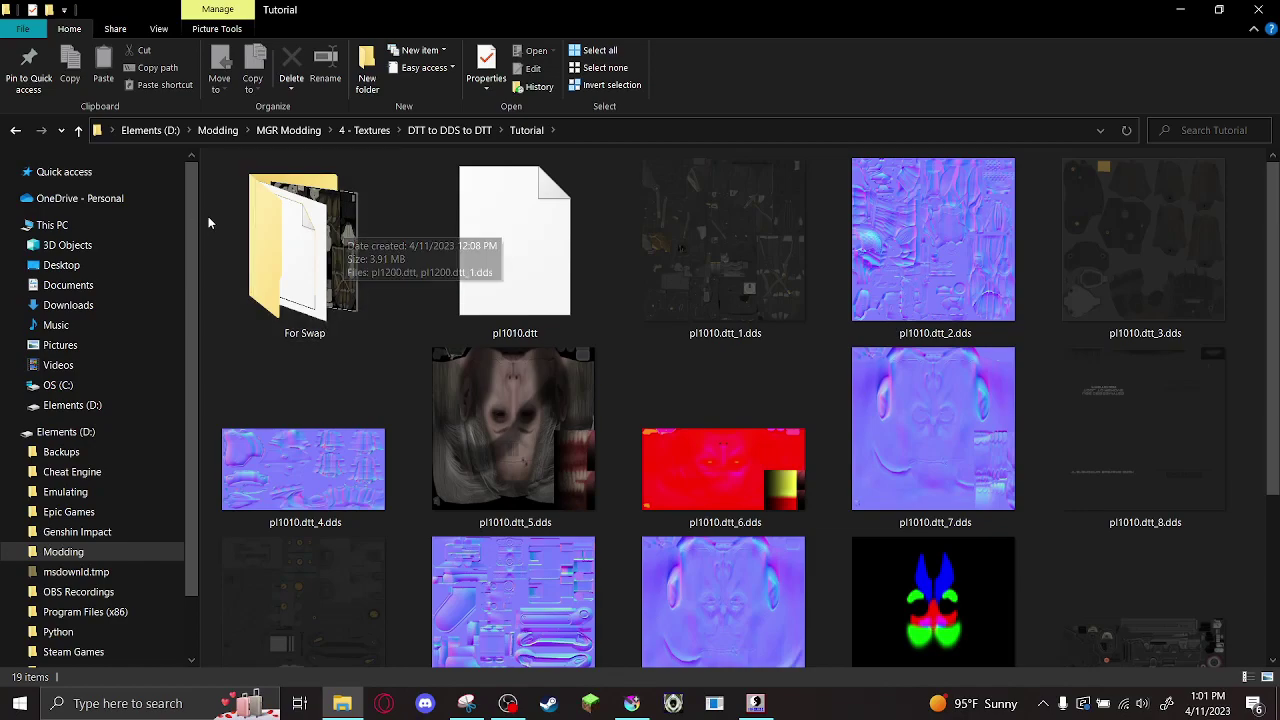
Open pl1010.dtt_1.dds in paint.net
right_click(716, 268)
mouse_move(799, 406)
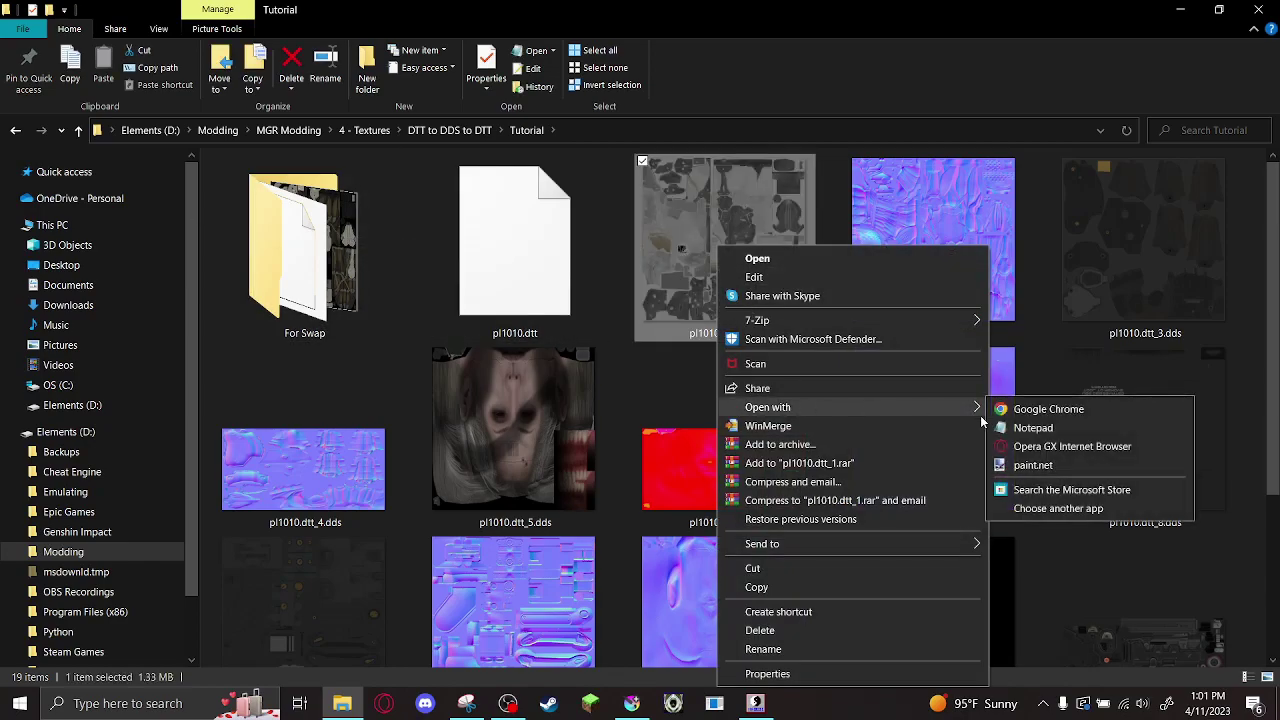
left_click(1061, 458)
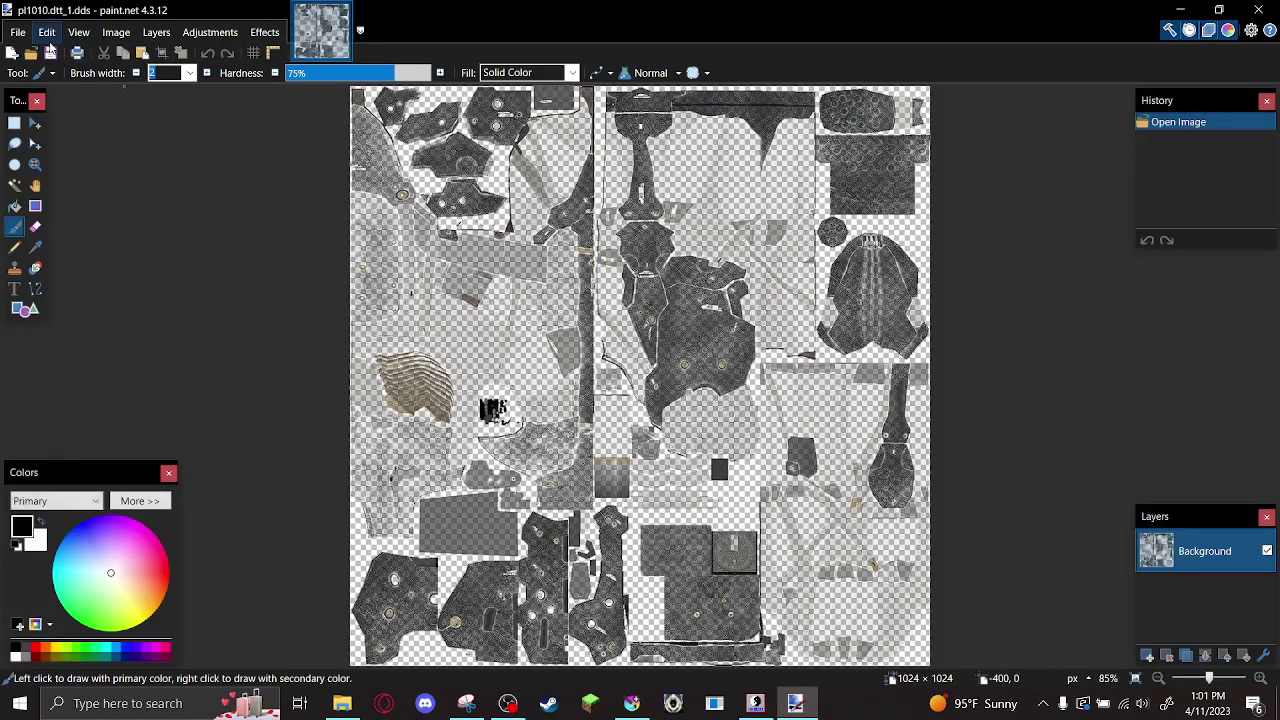
Save it as pl1010.dtt_1.png in the DTT to DDS to DTT folder
left_click(17, 32)
left_click(86, 158)
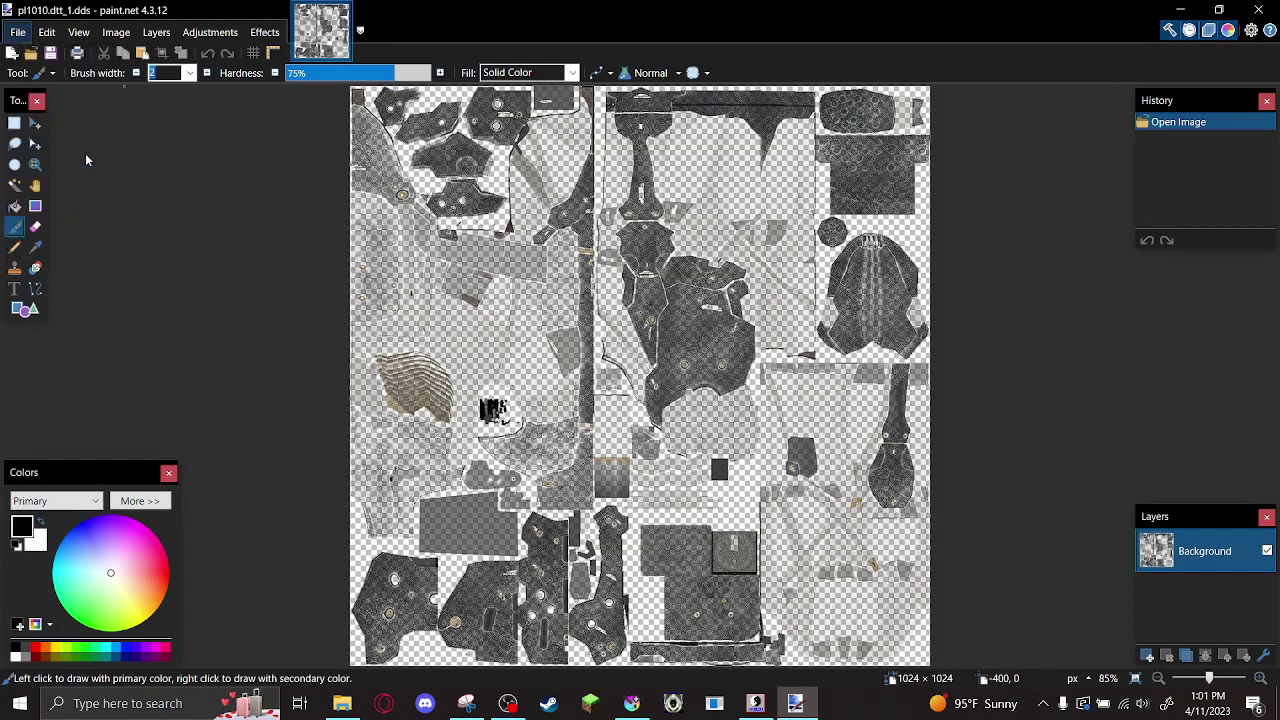
left_click(257, 63)
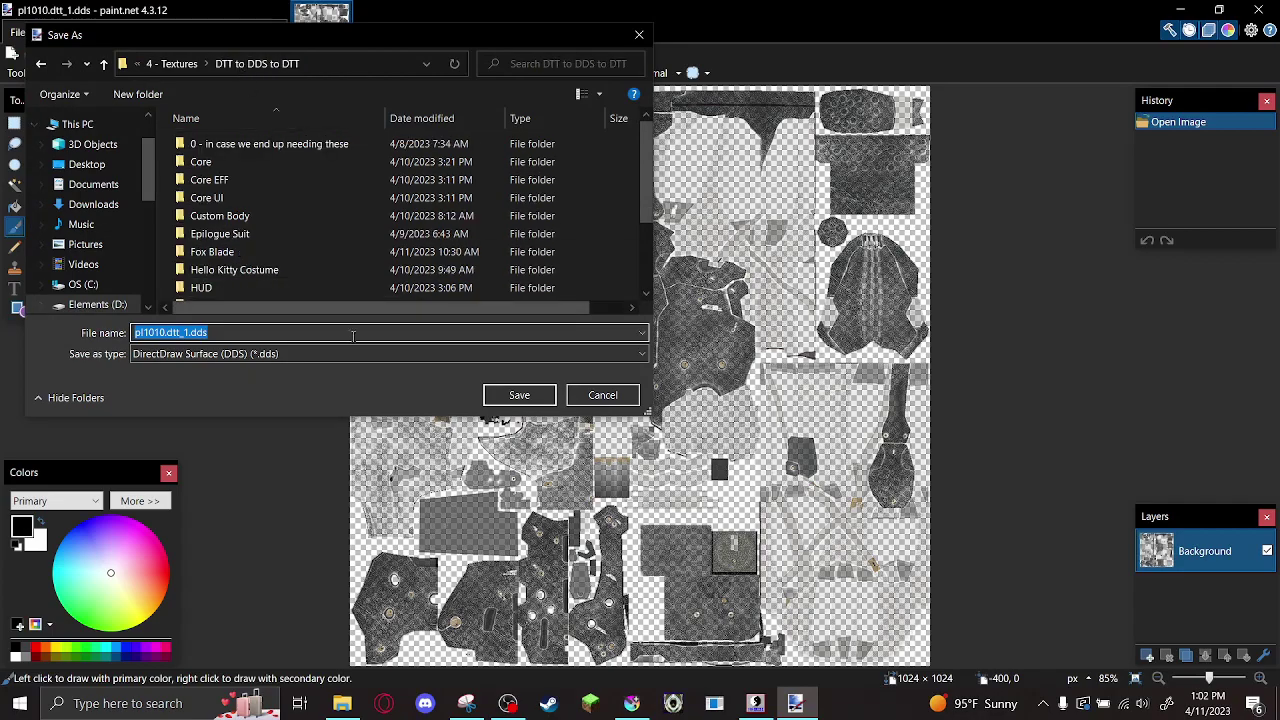
left_click(346, 356)
left_click(317, 384)
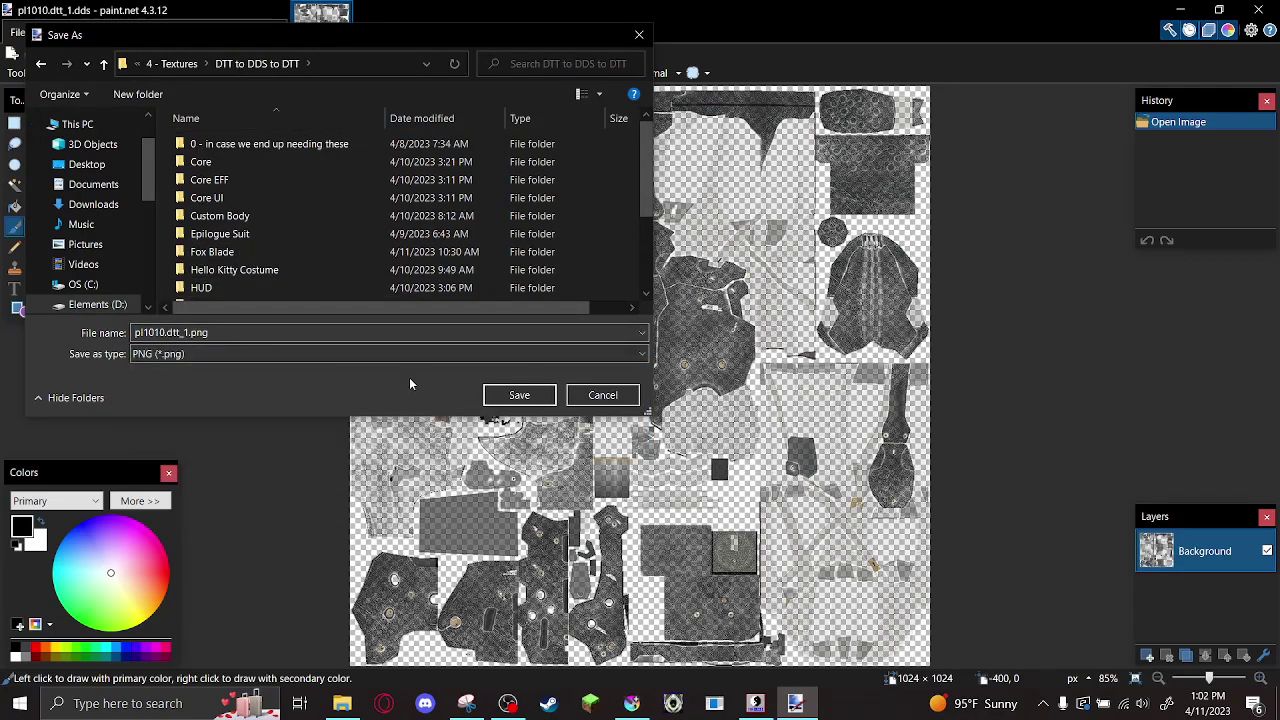
left_click(488, 400)
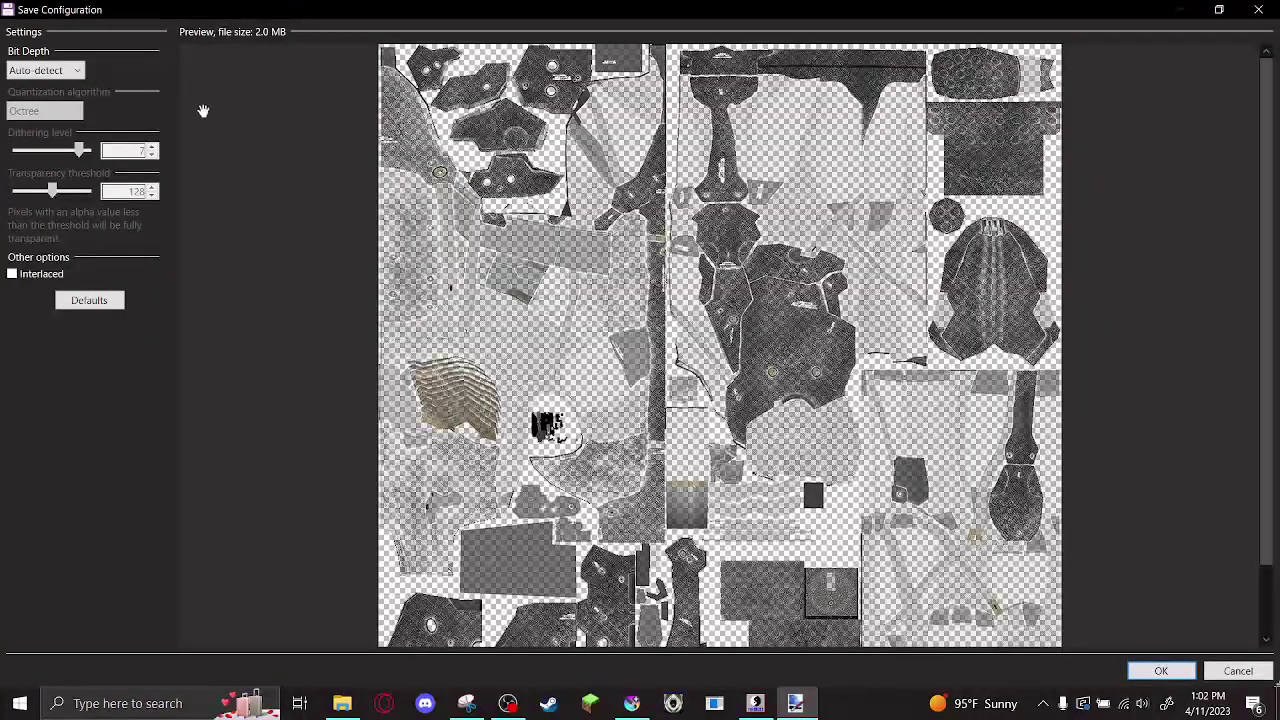
left_click(1159, 670)
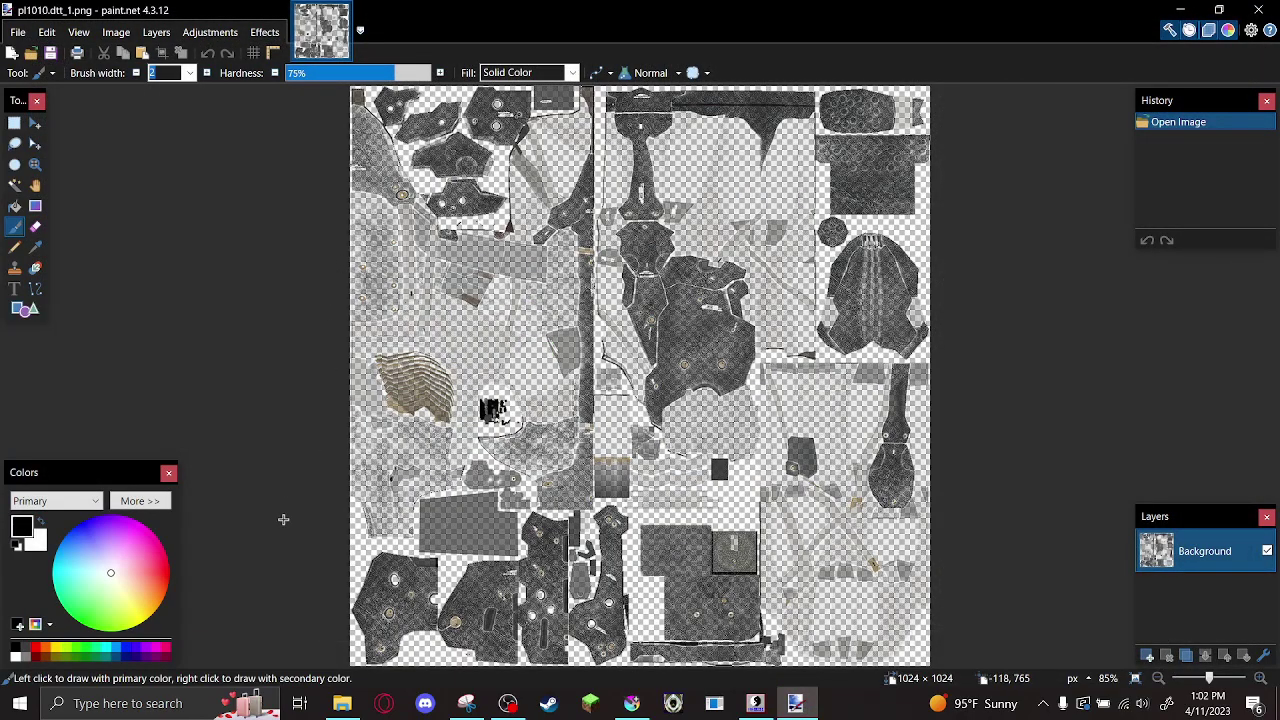
left_click(342, 703)
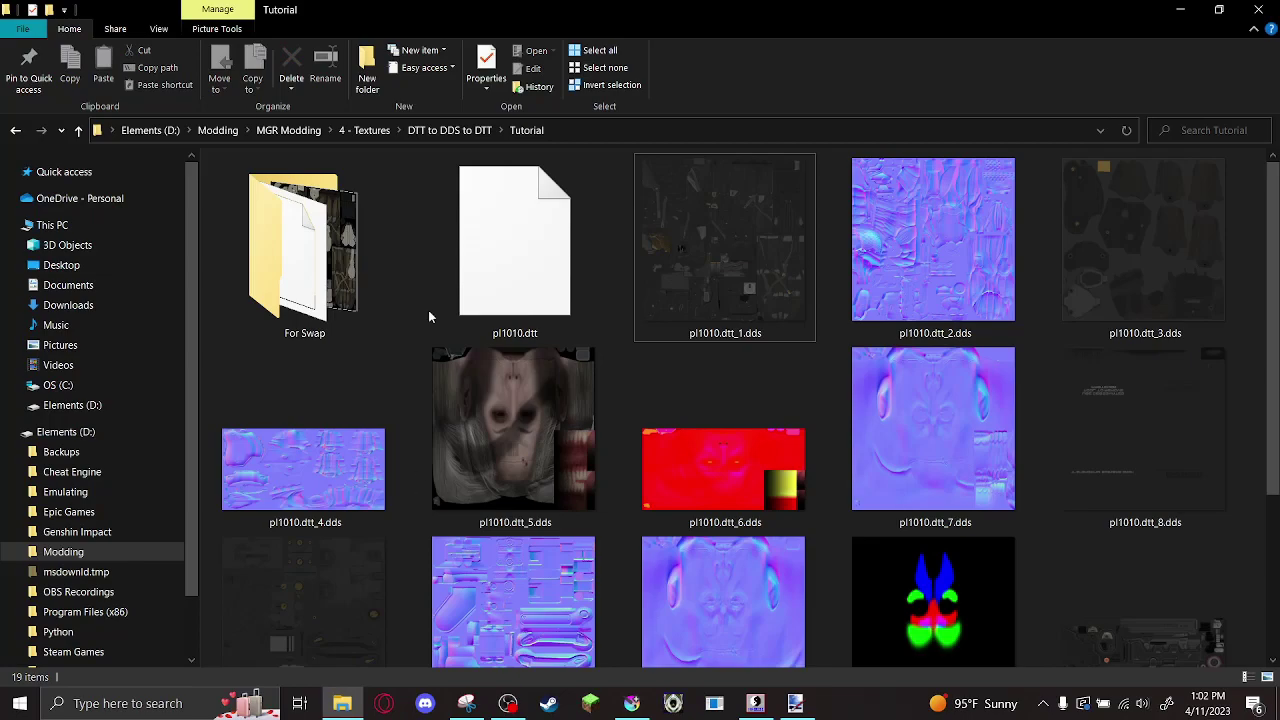
Open pl1200.dtt_1.dds from the For Swap folder in paint.net
double_click(304, 245)
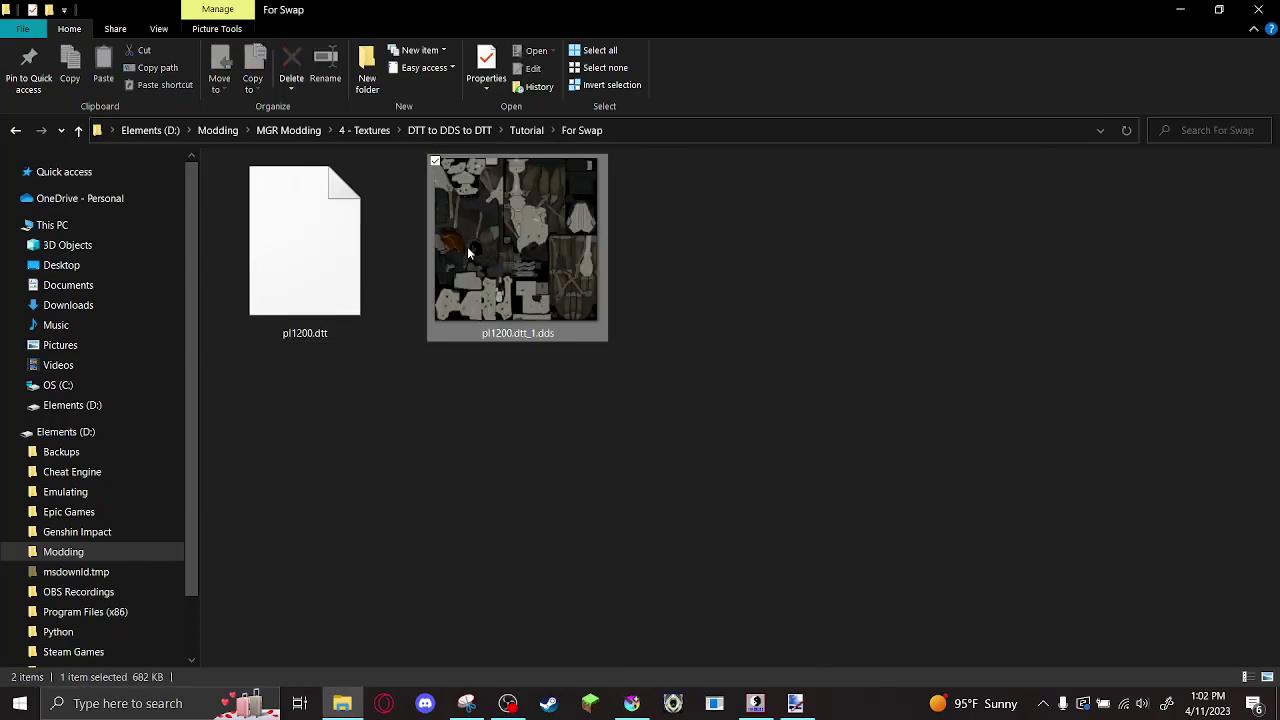
right_click(470, 246)
mouse_move(514, 408)
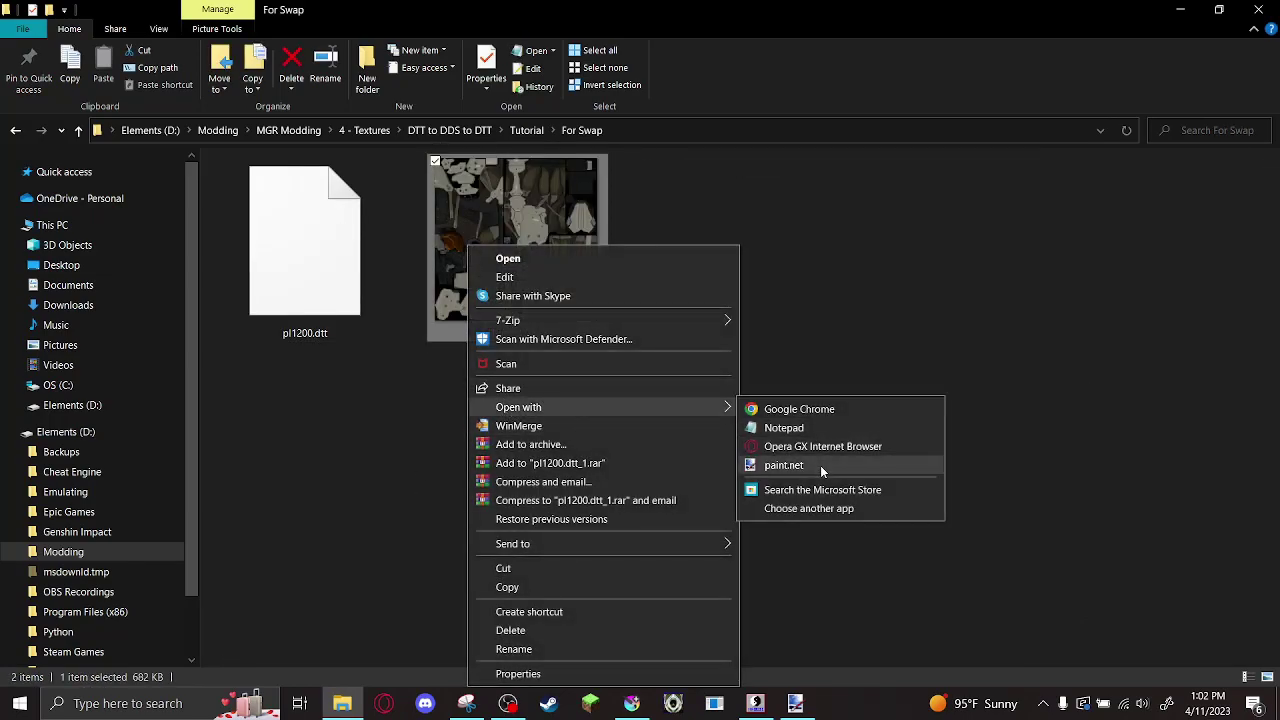
left_click(821, 467)
Save it as pl1200.dtt_1.png in the DTT to DDS to DTT folder
left_click(18, 32)
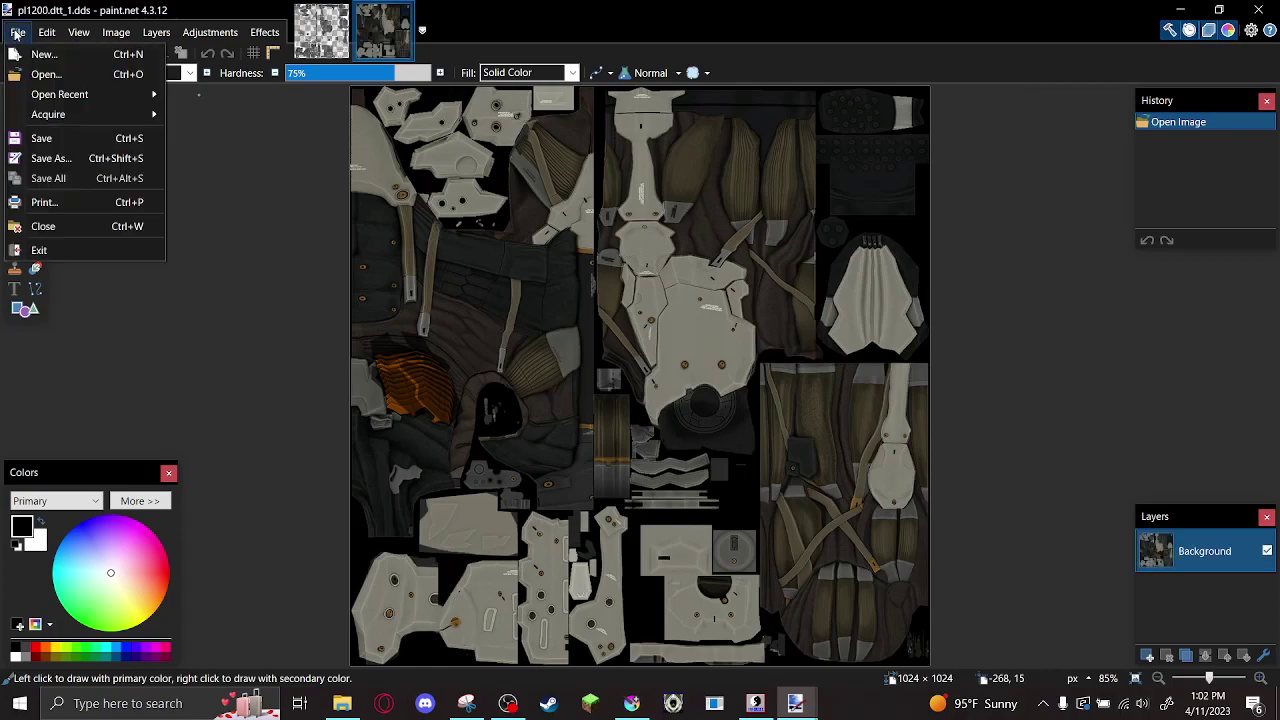
left_click(57, 157)
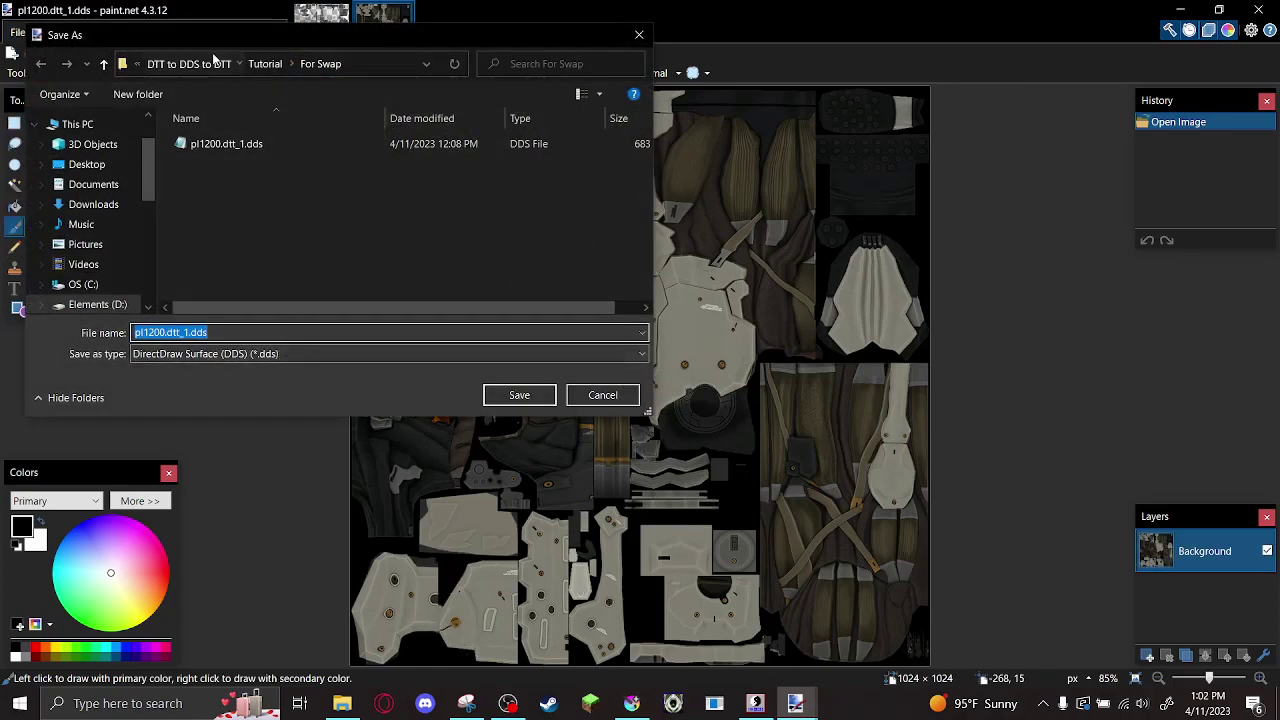
left_click(238, 66)
left_click(303, 352)
left_click(289, 386)
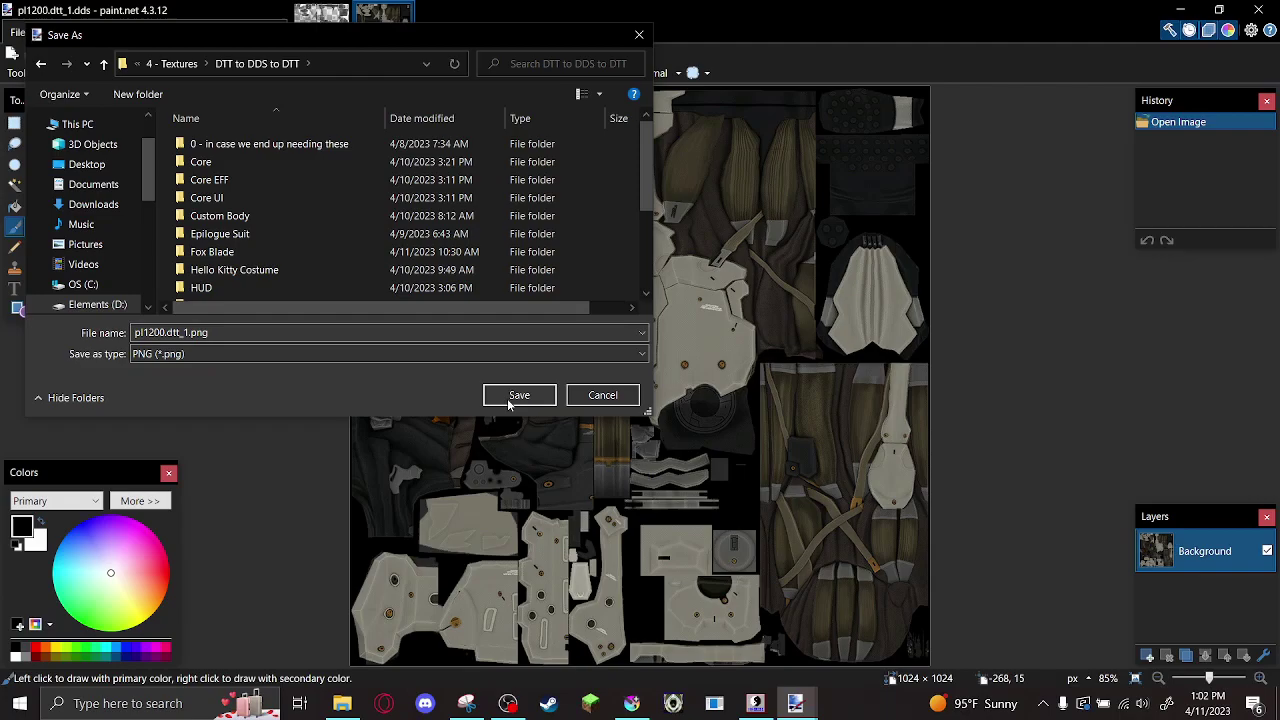
left_click(510, 397)
left_click(1156, 670)
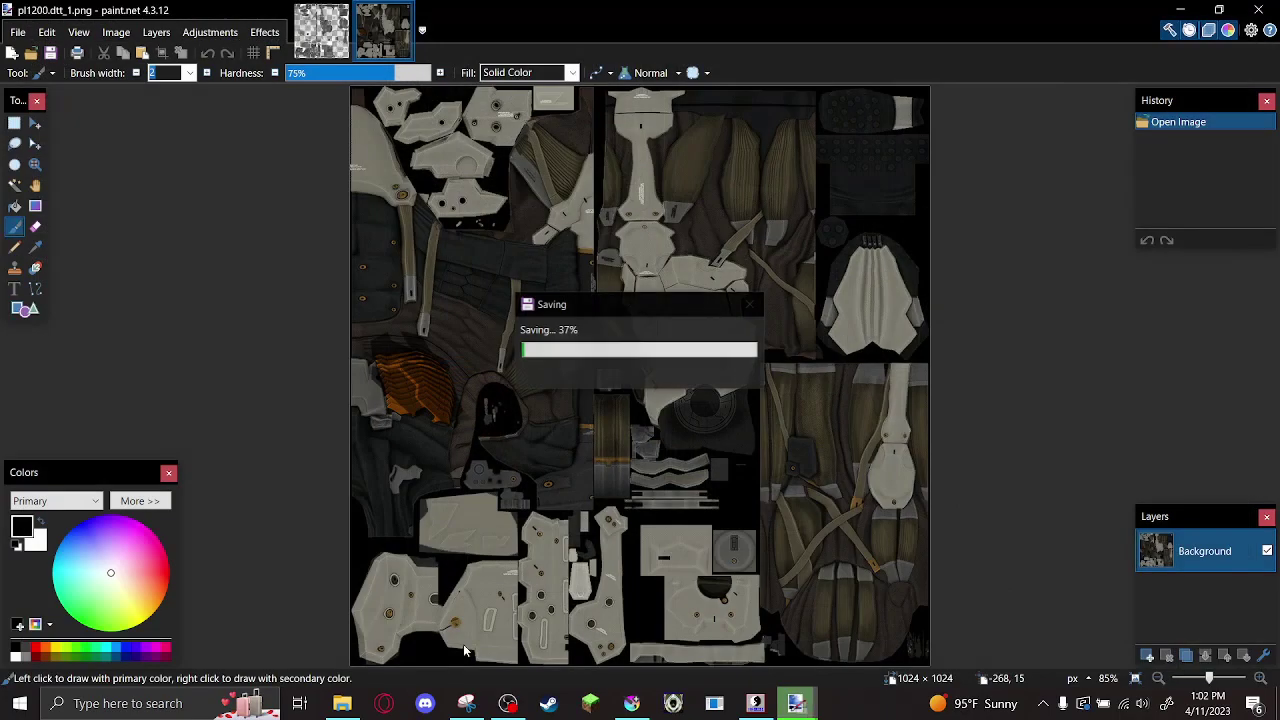
key("alt+Tab")
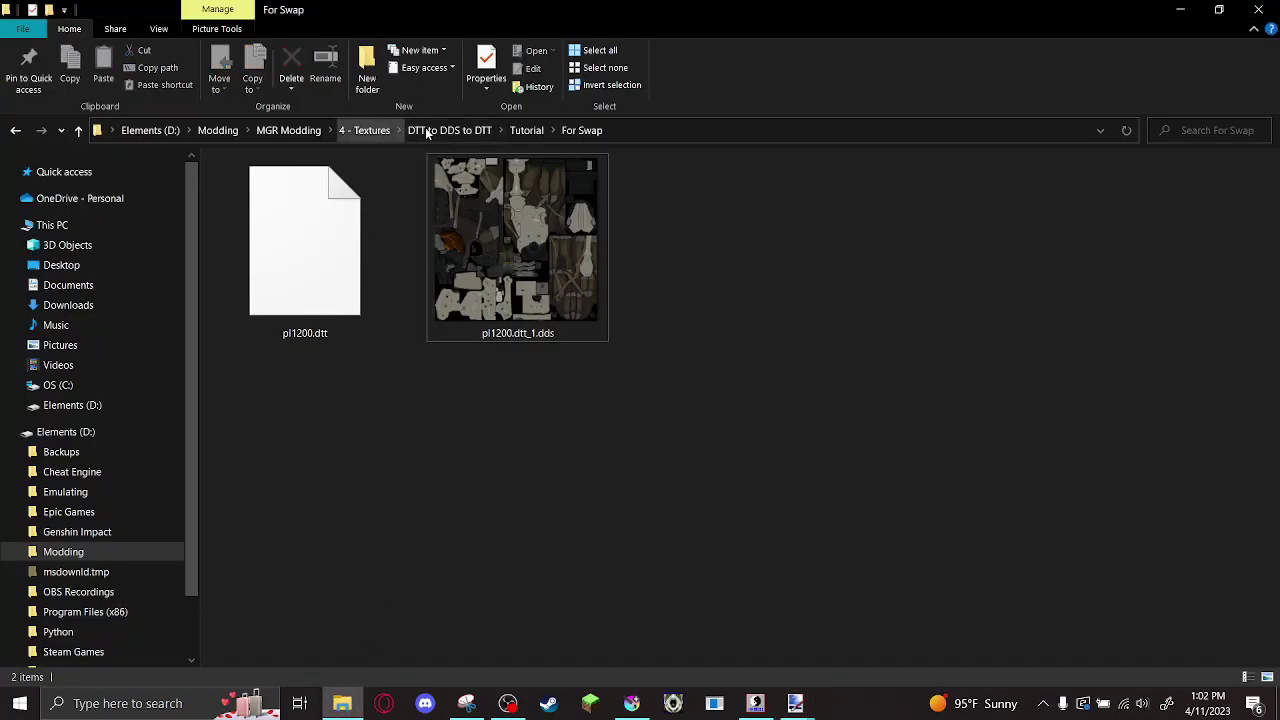
Open pl1200.dtt_1.png with Krita, alongside the already loaded pl1010.dtt_1.png
left_click(428, 131)
right_click(601, 336)
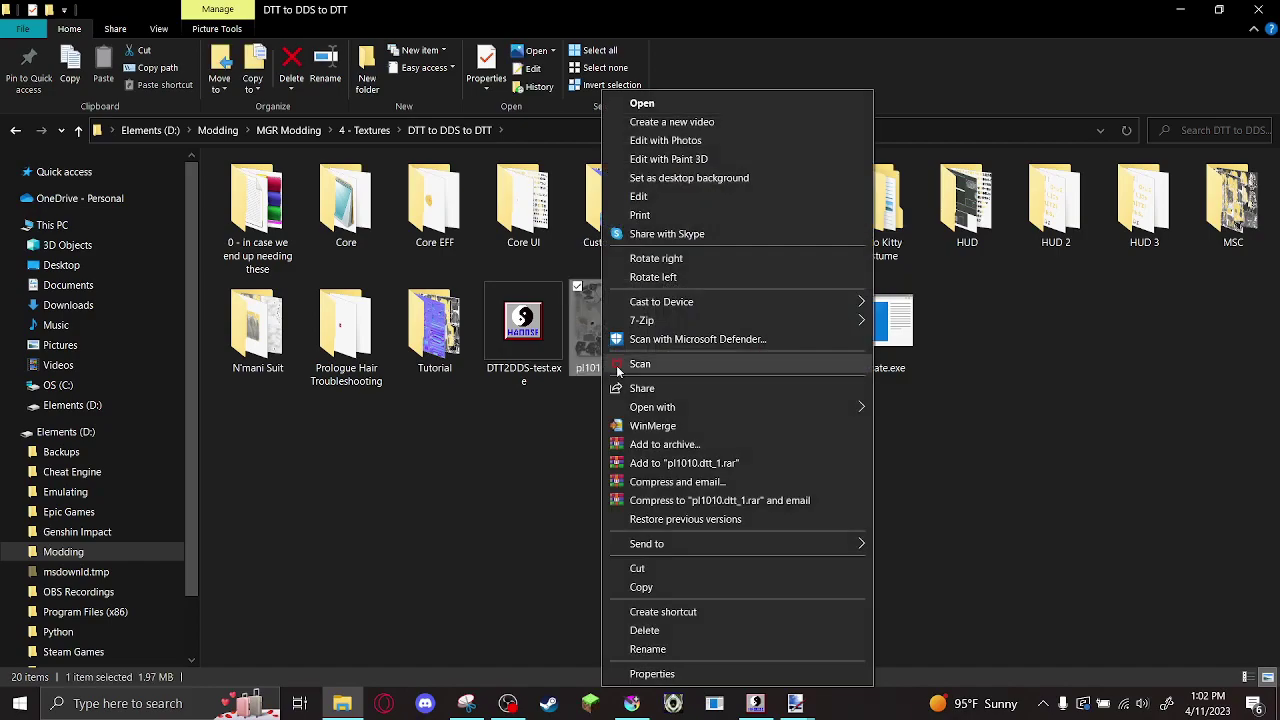
mouse_move(631, 413)
left_click(892, 425)
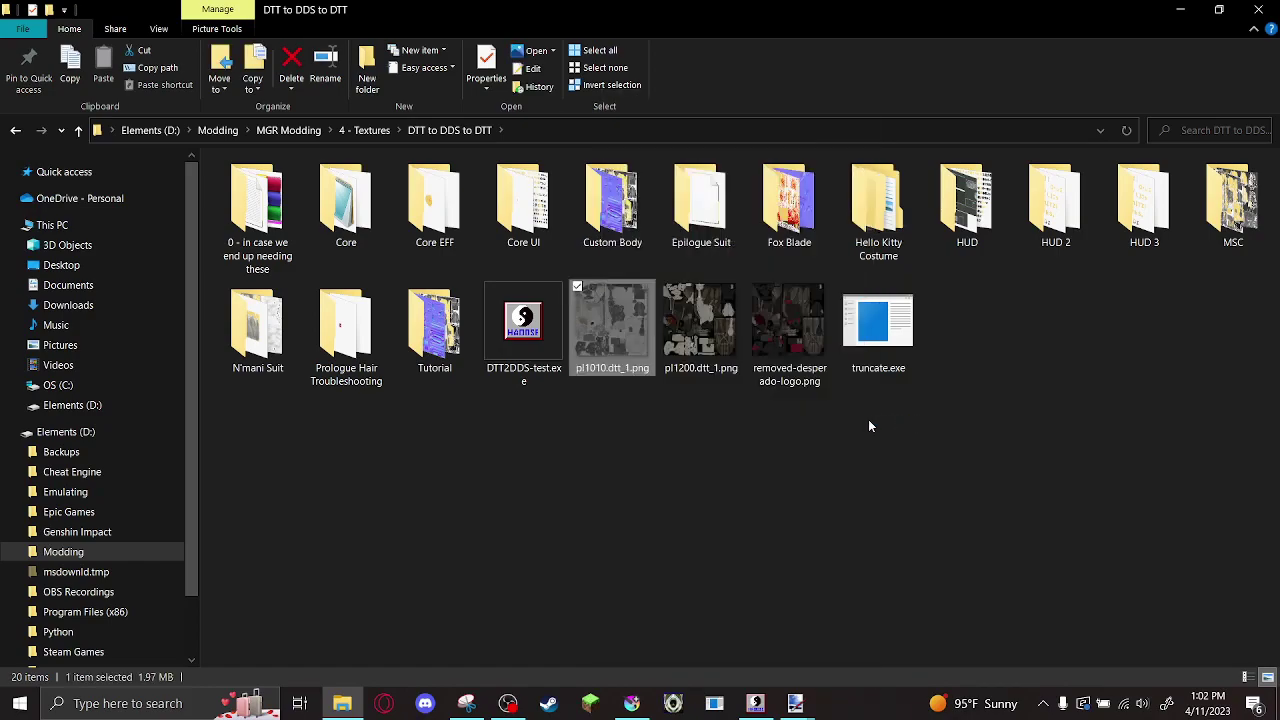
left_click(690, 336)
right_click(690, 336)
mouse_move(720, 405)
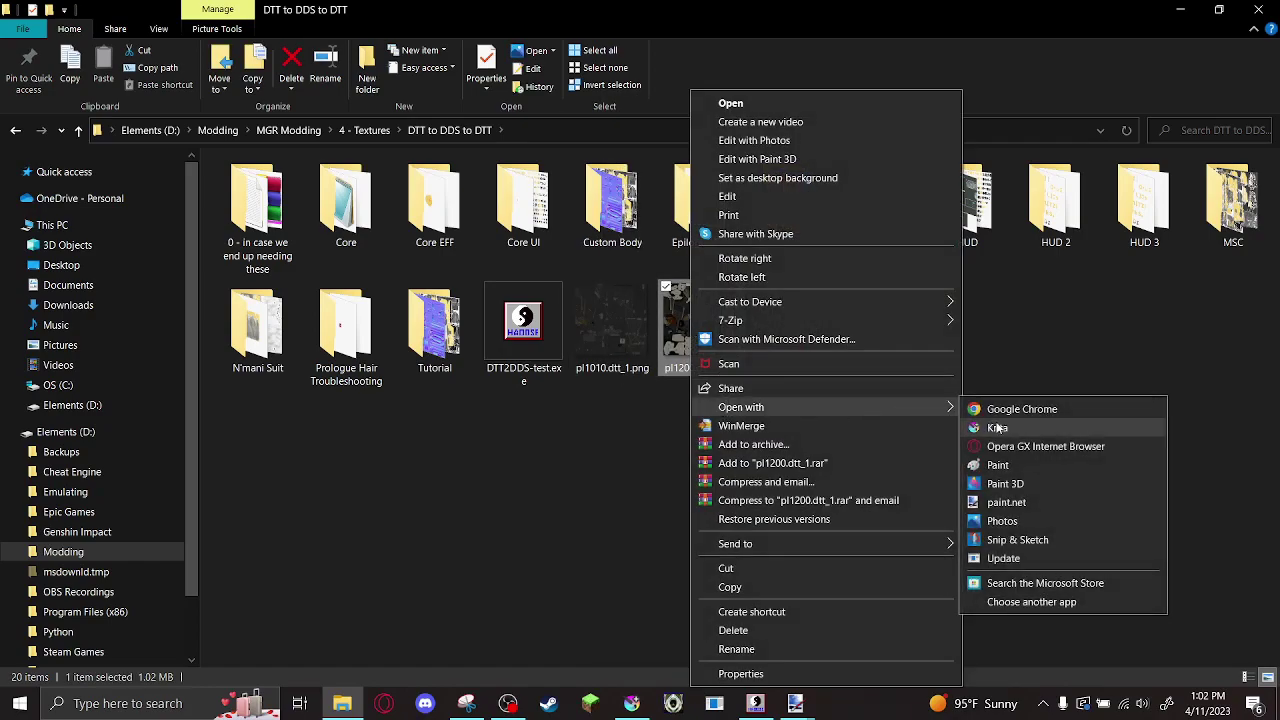
left_click(975, 431)
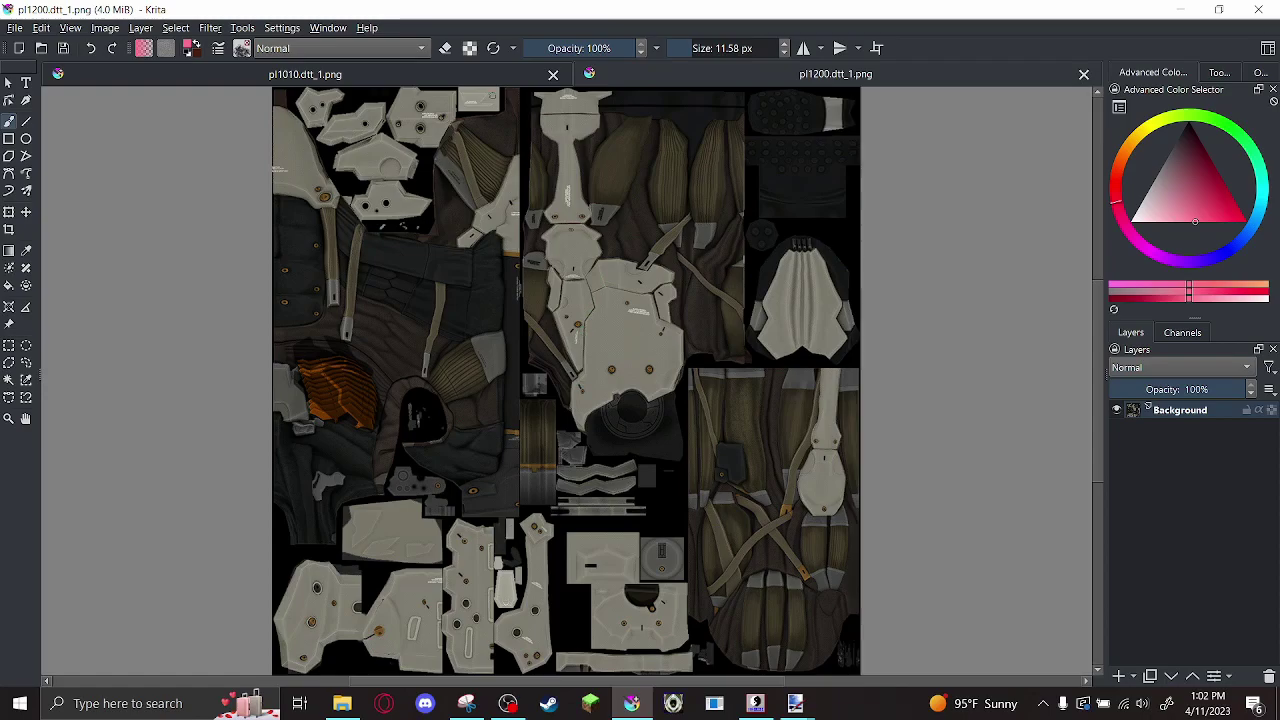
On pl1010.dtt_1.png, trial-split the Background alpha into a mask, hide it, then undo
left_click(490, 78)
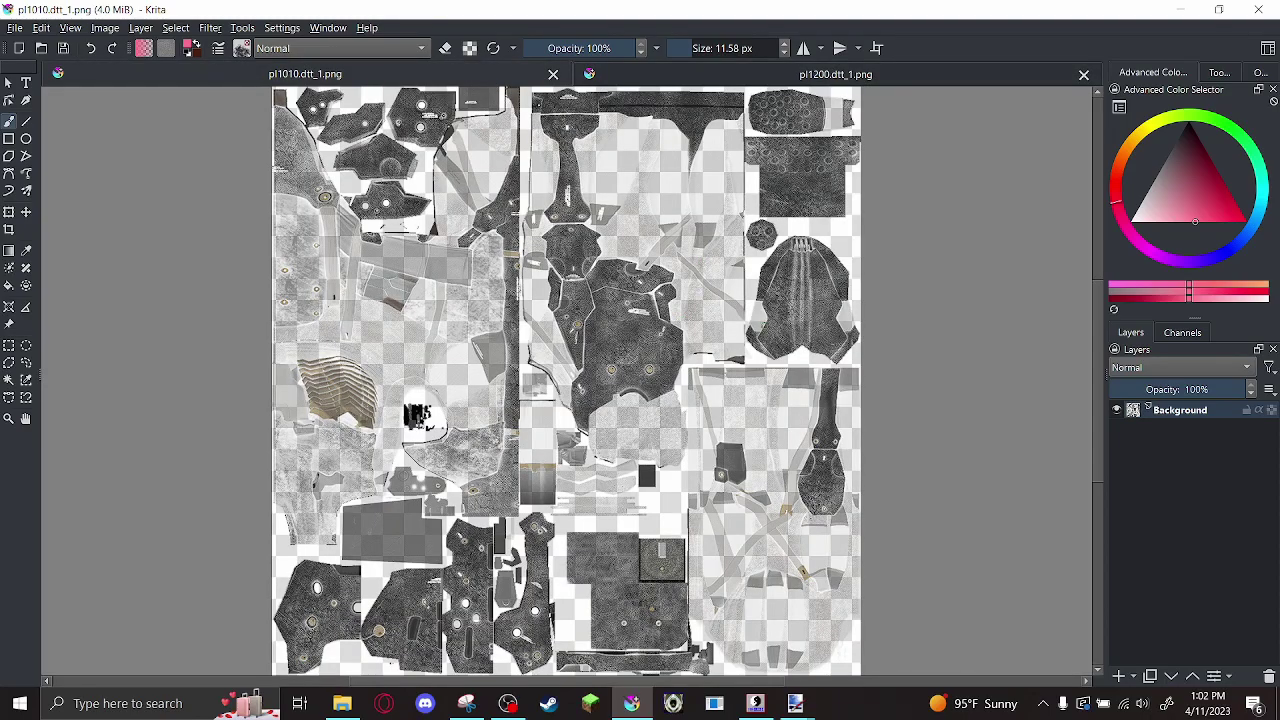
right_click(1199, 416)
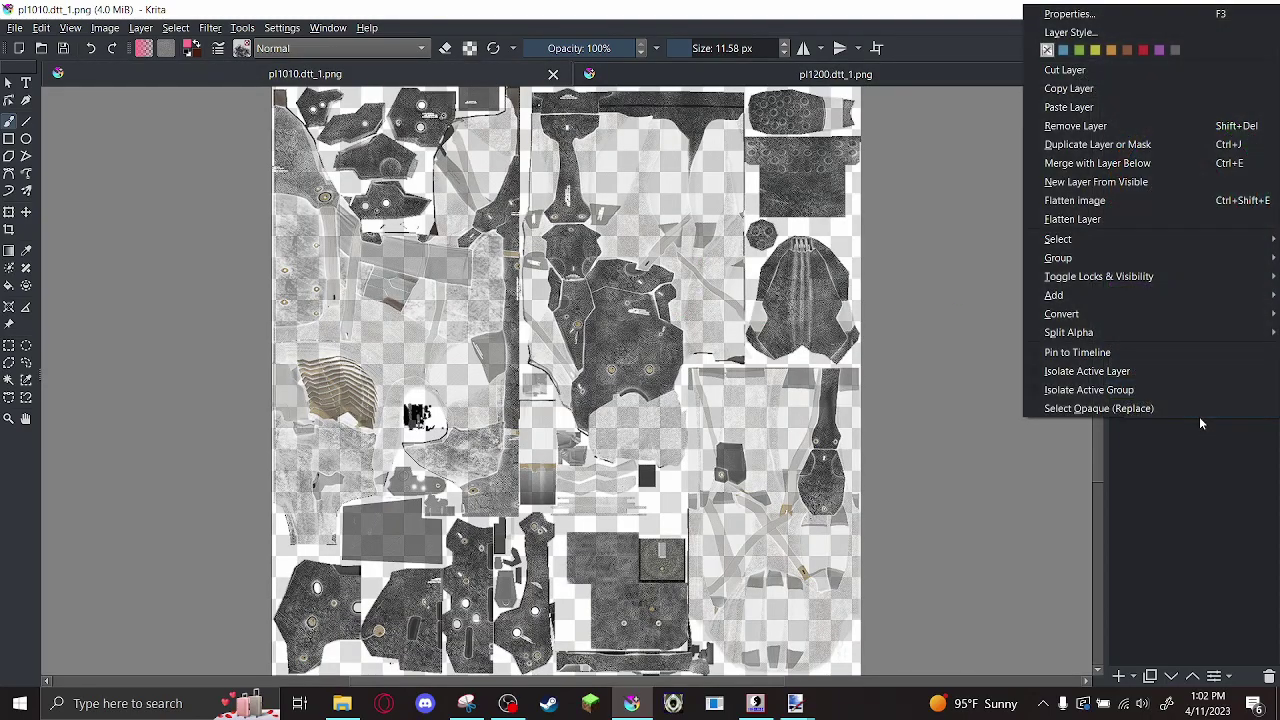
mouse_move(1120, 338)
left_click(987, 333)
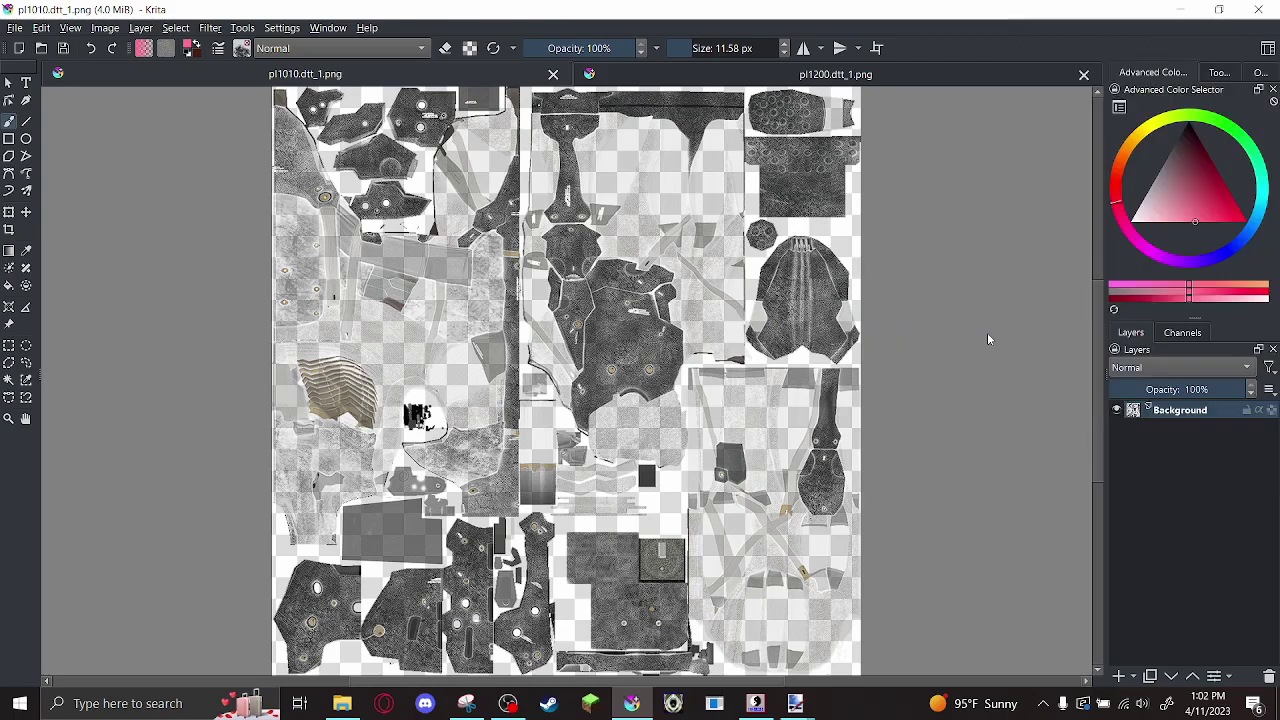
left_click(1117, 428)
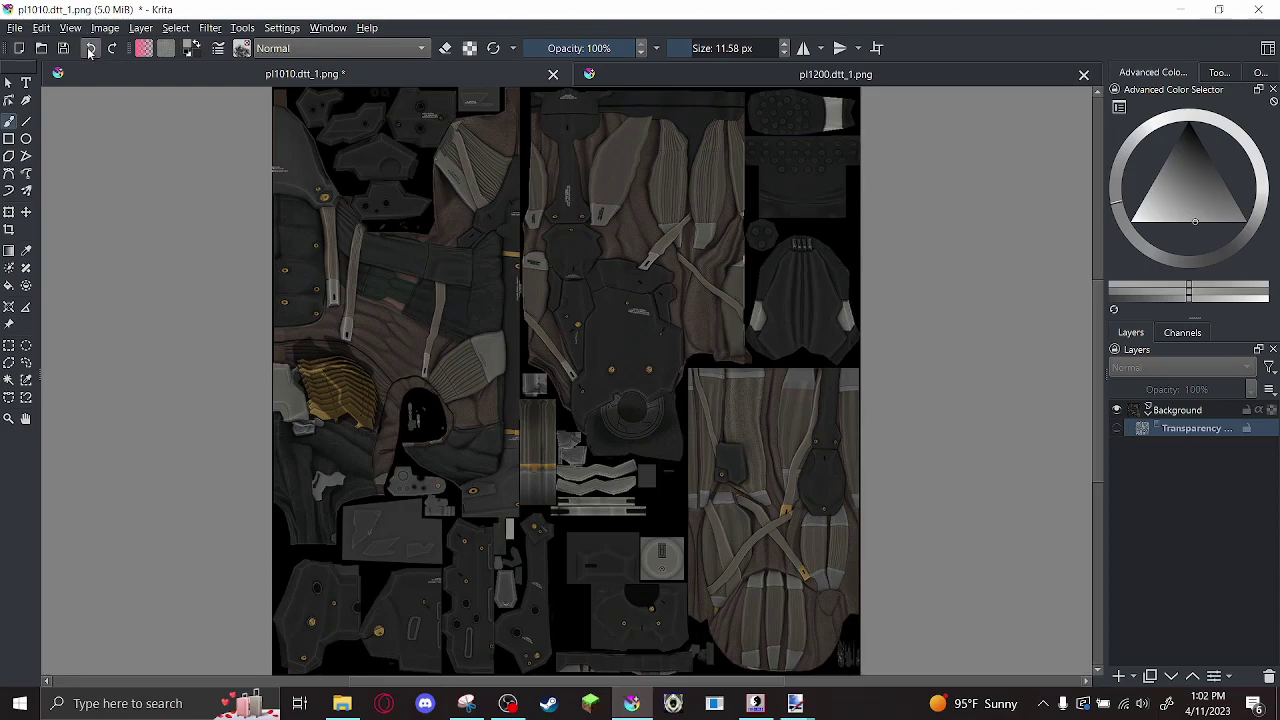
left_click(90, 48)
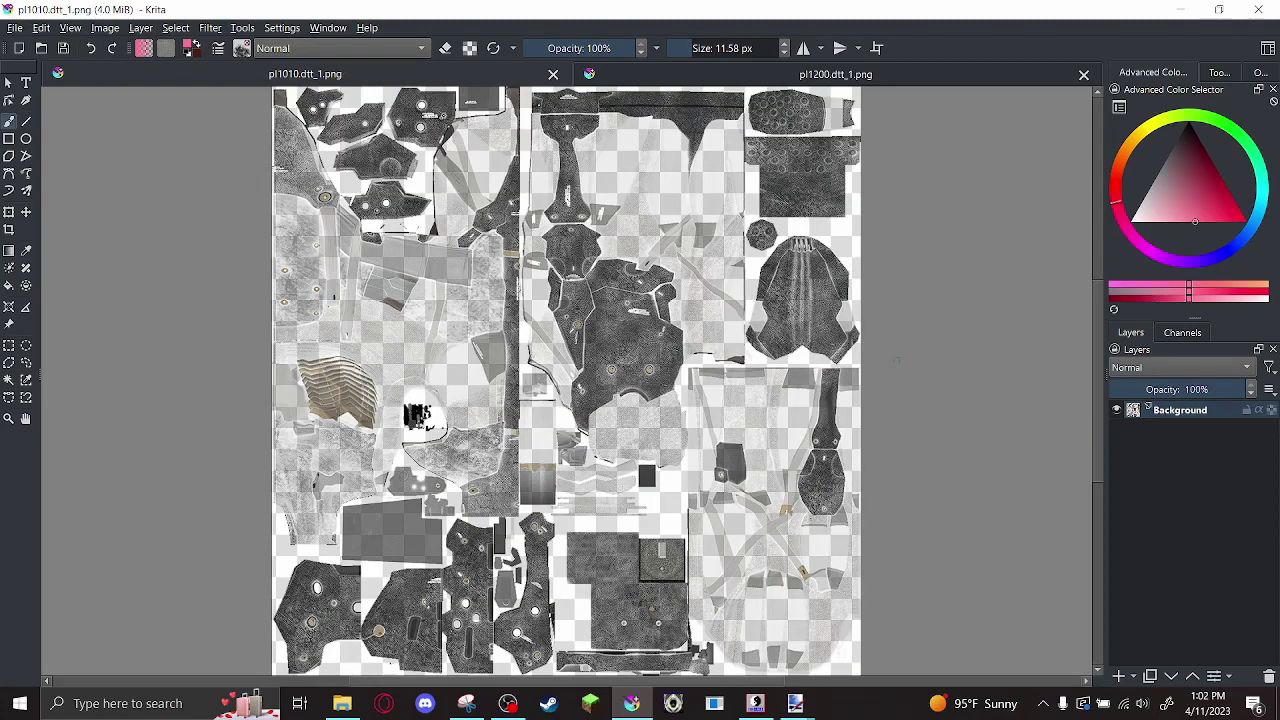
Split the Background layer's alpha into Transparency Mask 1 and check it by toggling visibility
right_click(1188, 412)
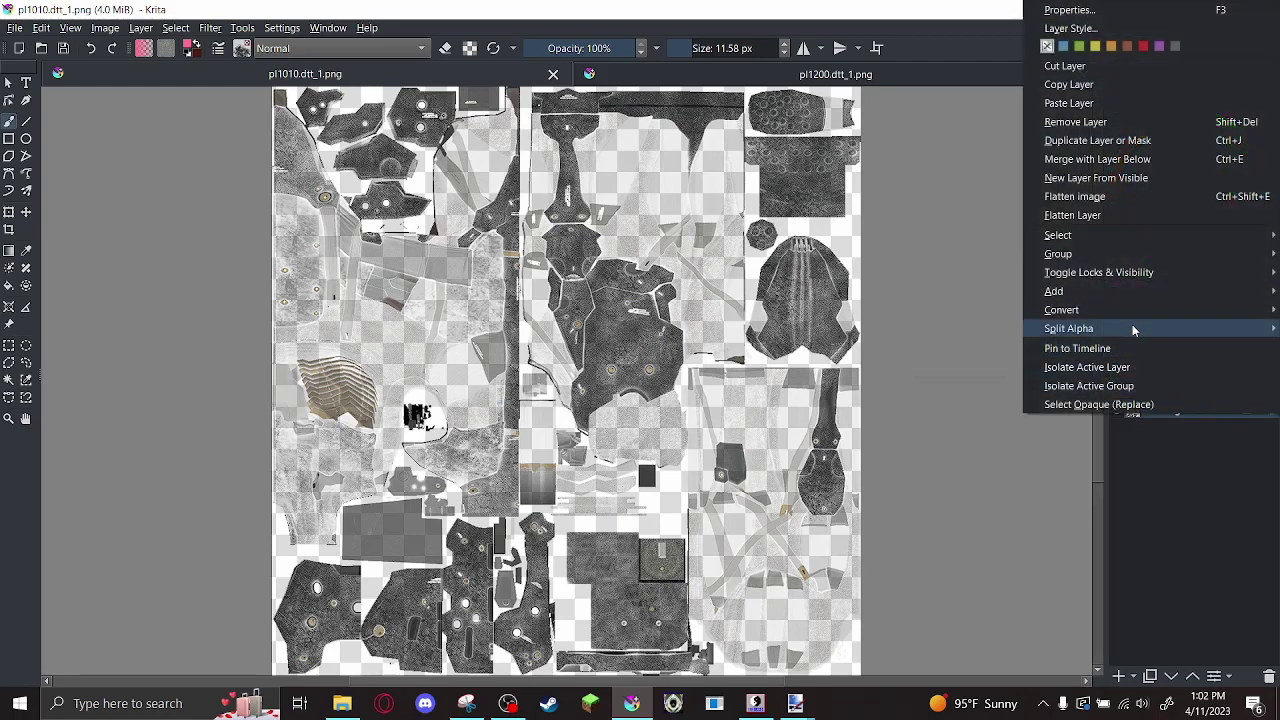
mouse_move(1133, 330)
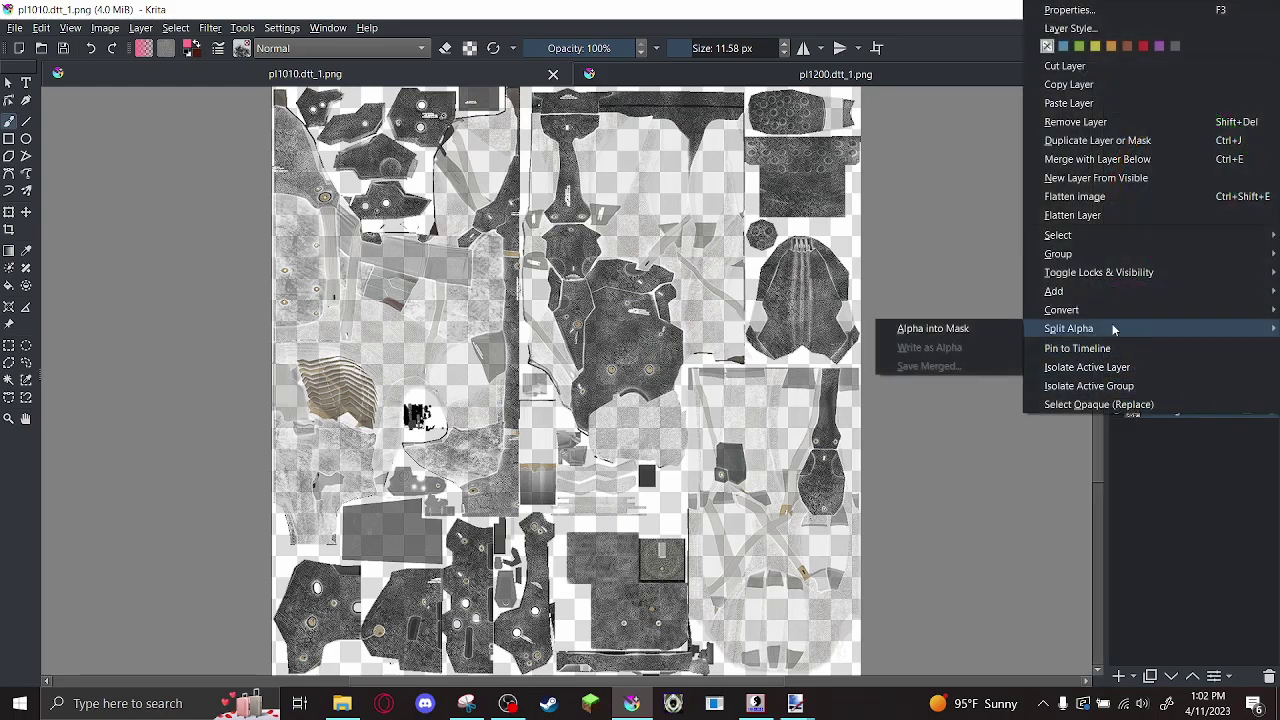
left_click(975, 330)
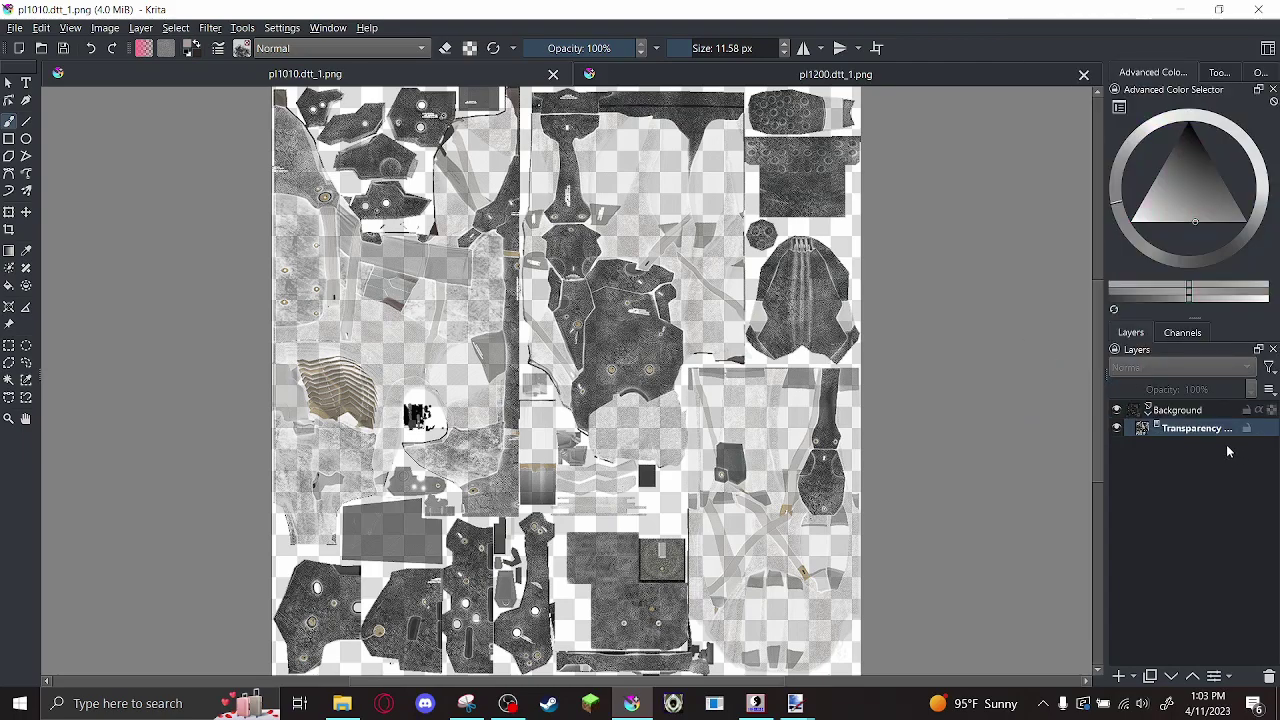
left_click(1185, 413)
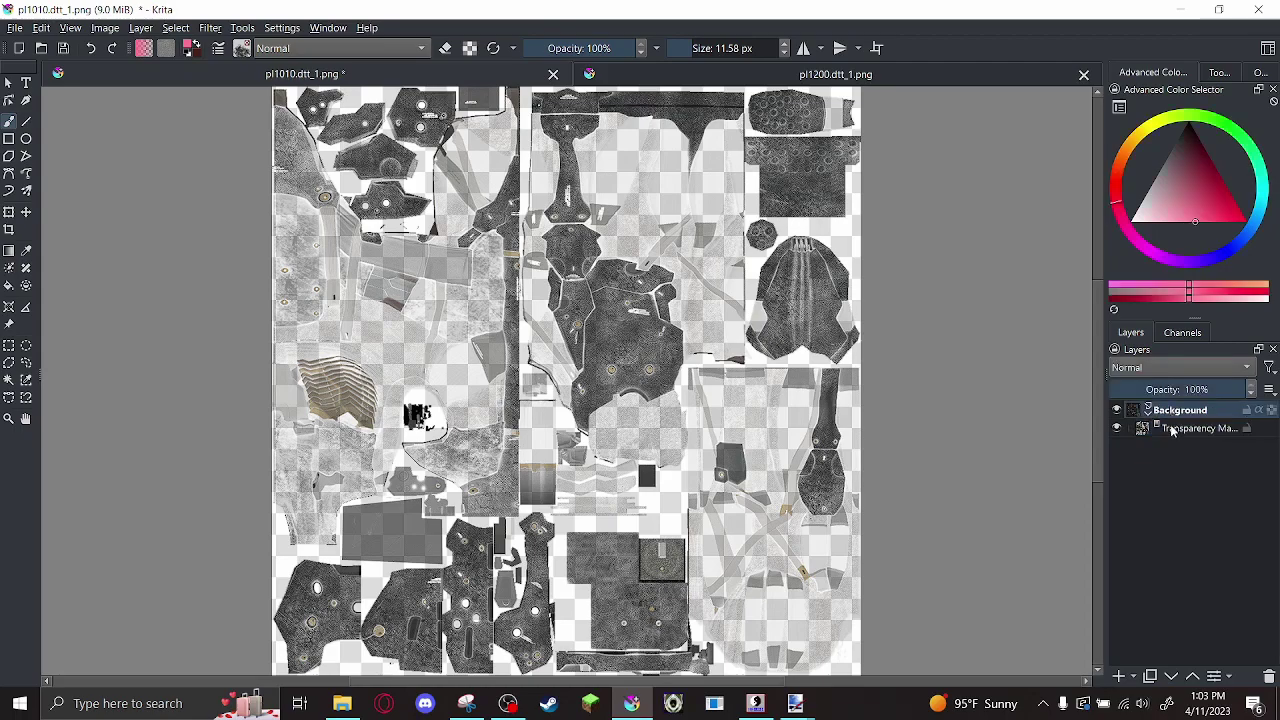
left_click(1175, 430)
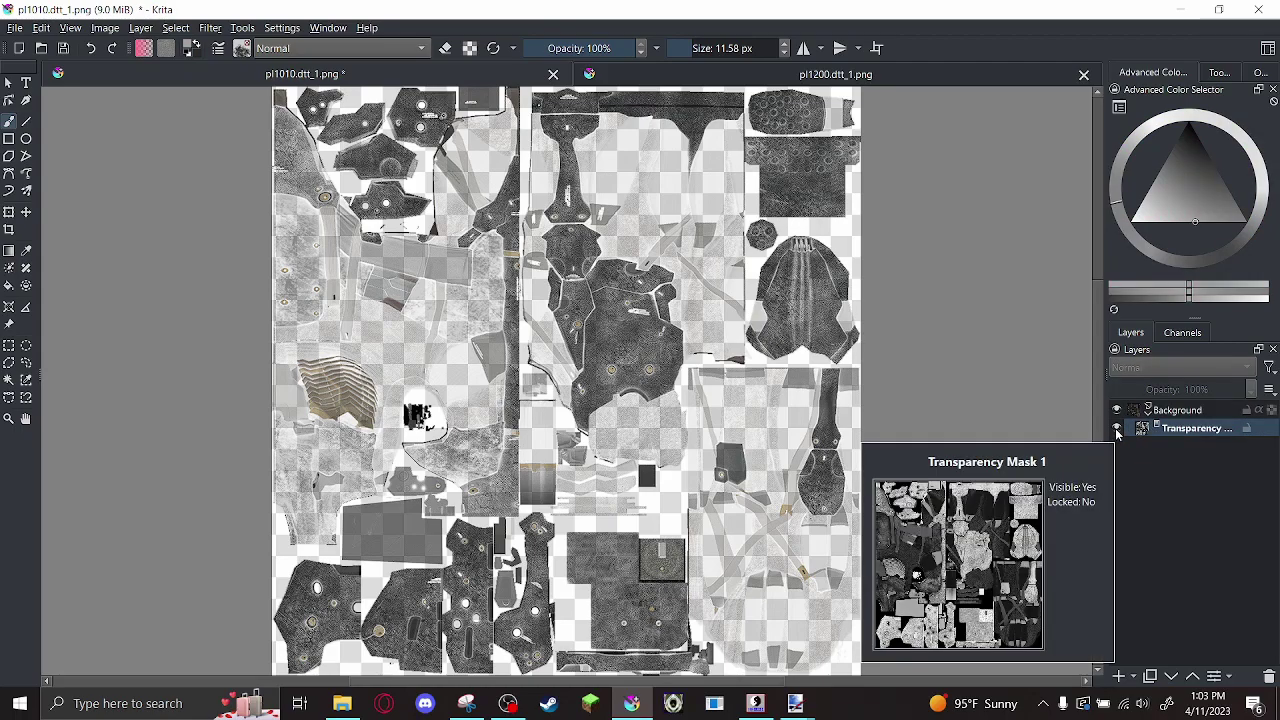
left_click(1117, 429)
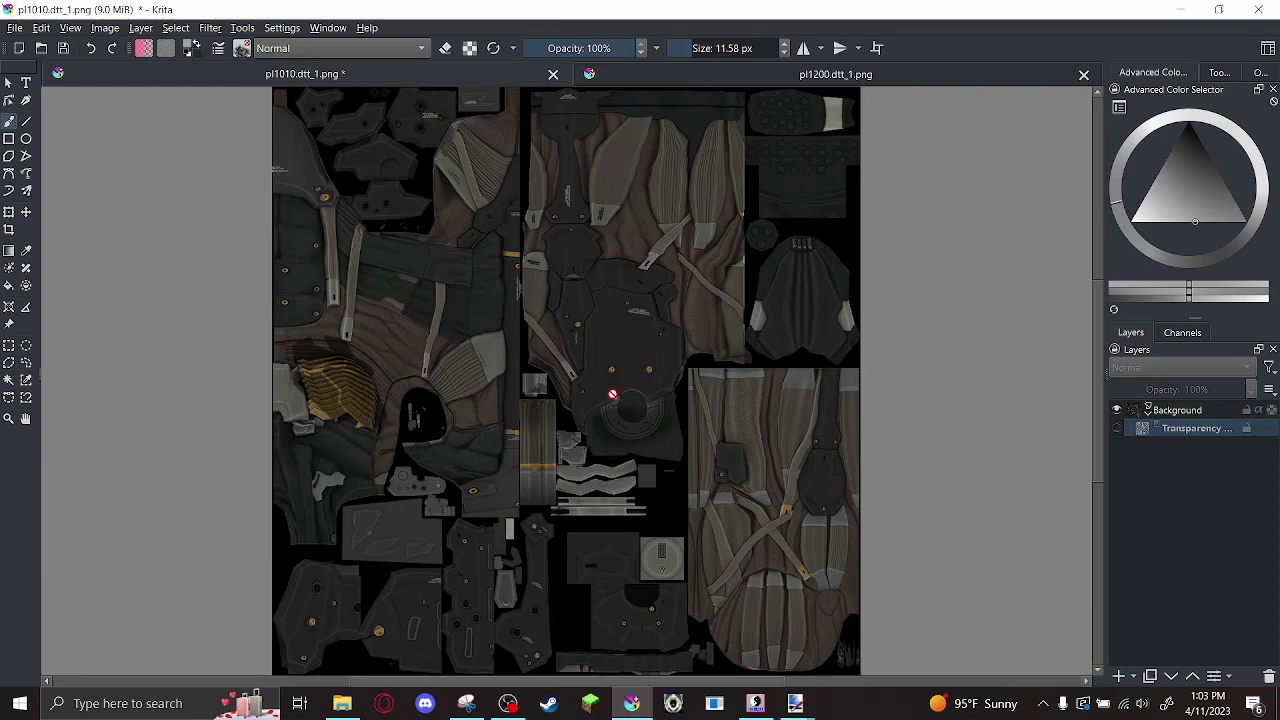
left_click(1117, 429)
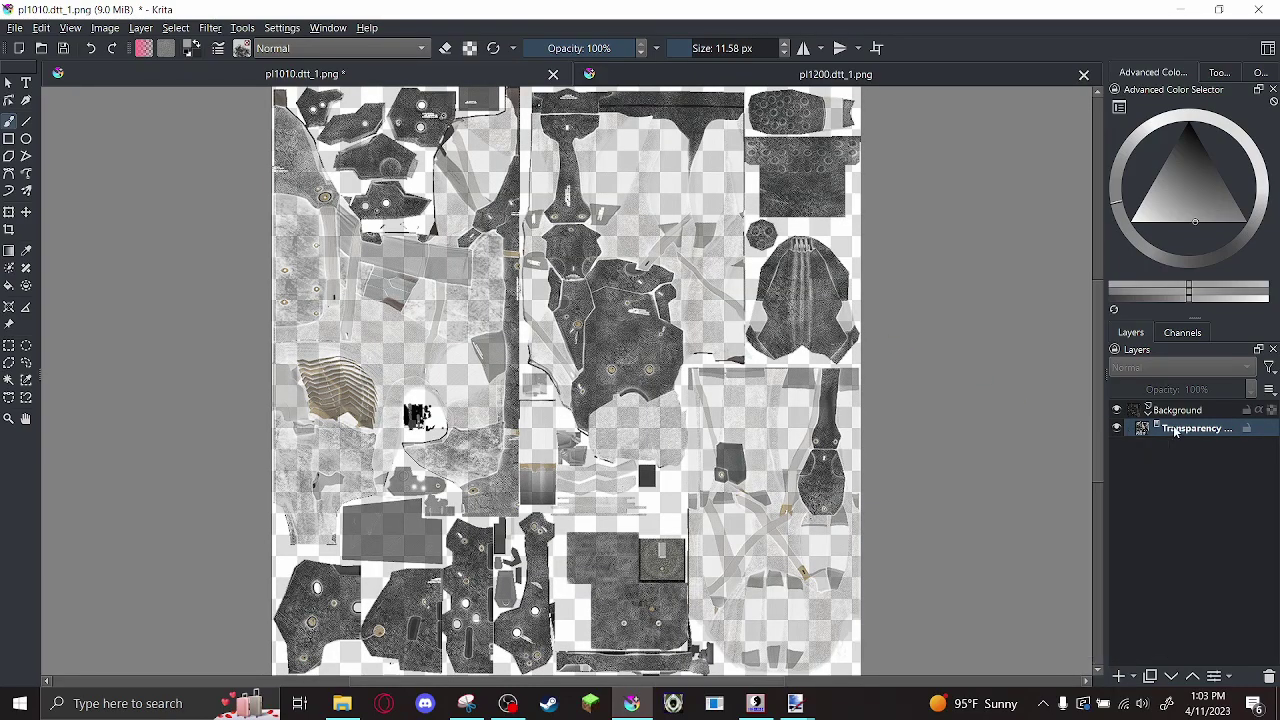
right_click(1147, 430)
mouse_move(1095, 342)
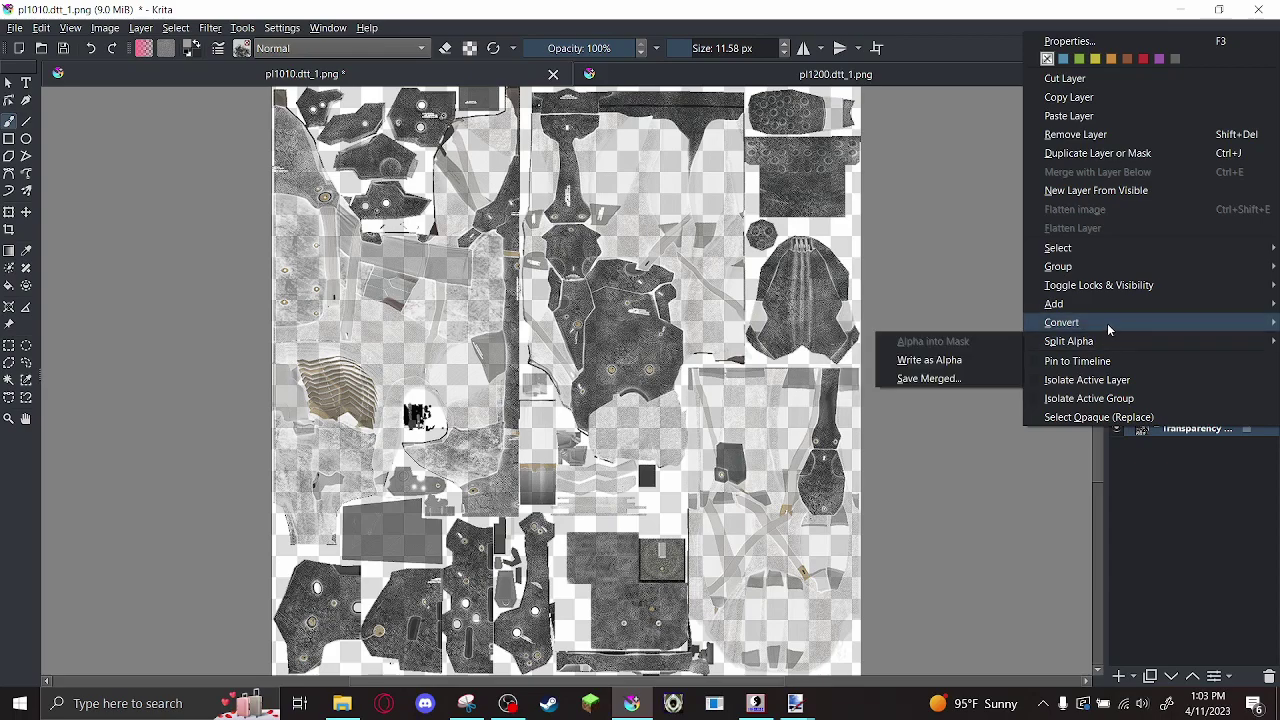
left_click(966, 326)
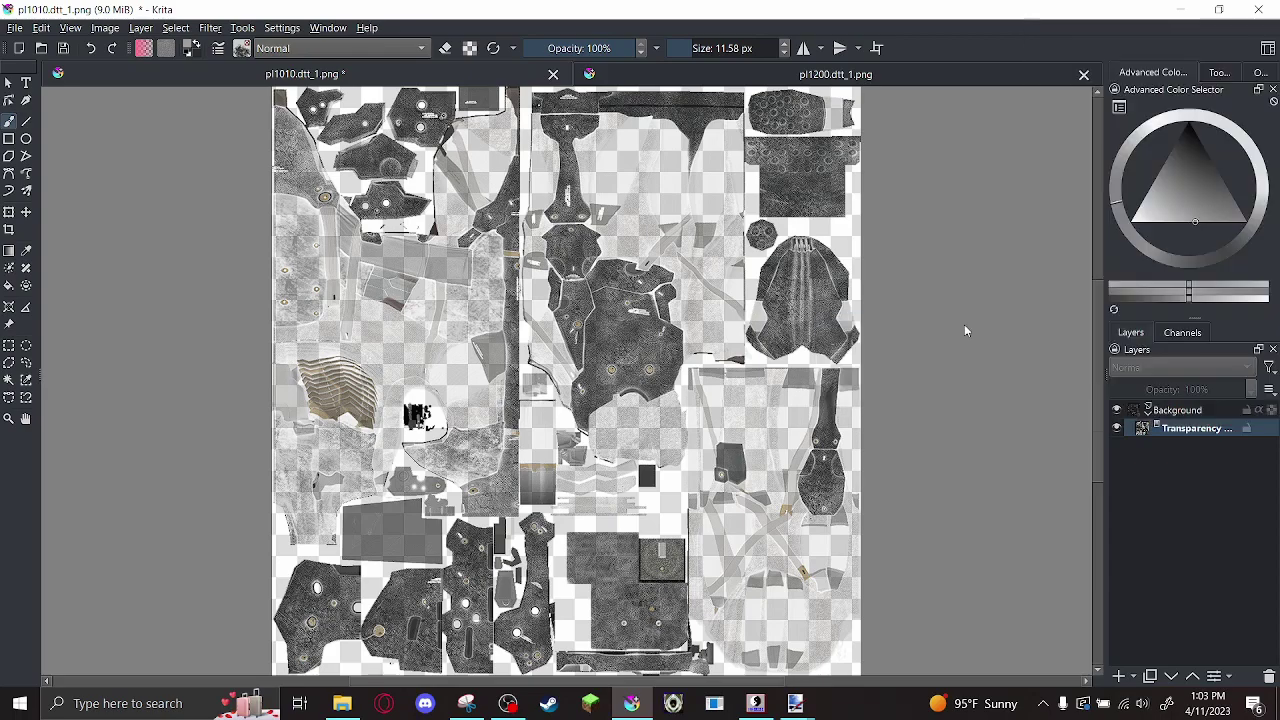
left_click_drag(1187, 412, 1180, 434)
left_click(1178, 412)
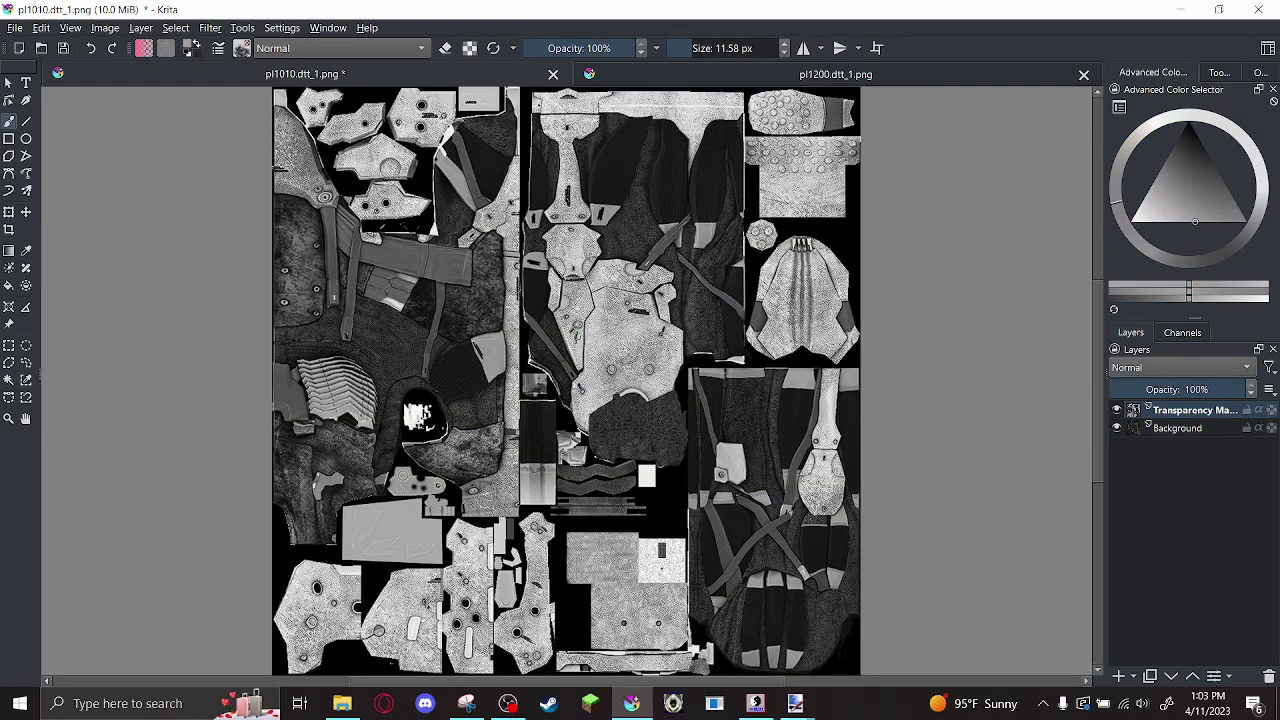
scroll(625, 360, "up", 4)
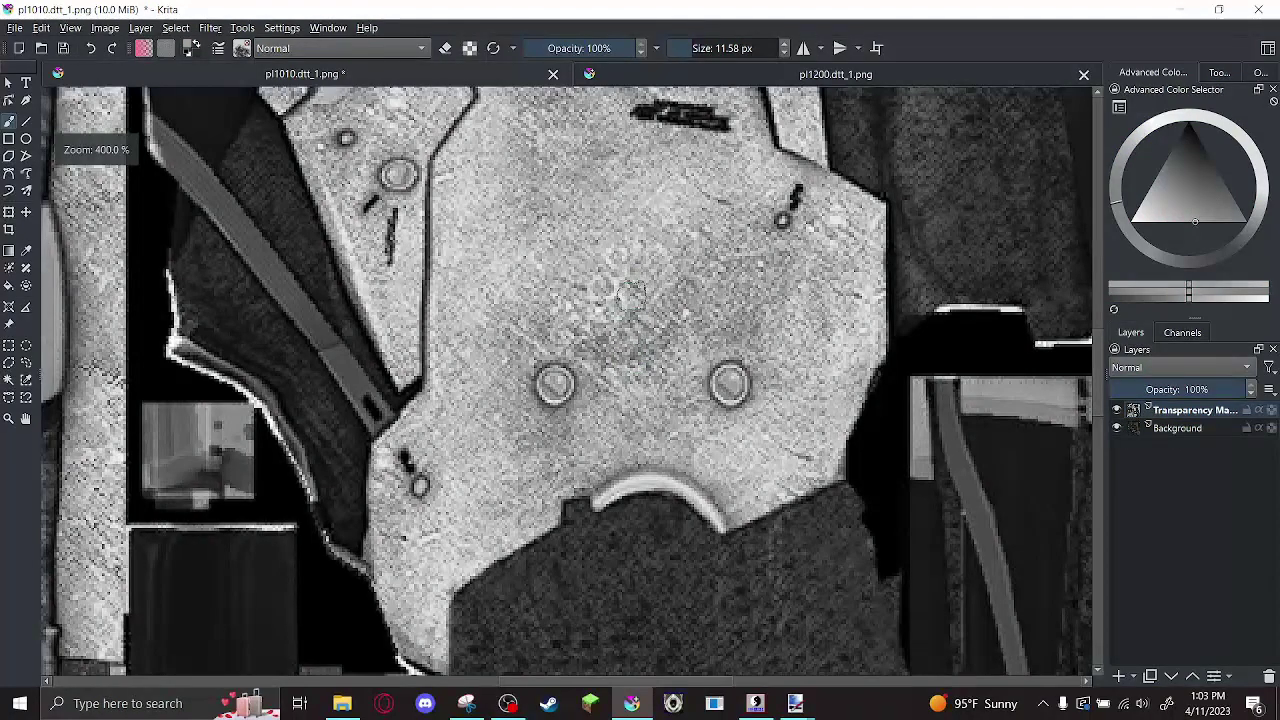
scroll(625, 360, "down", 6)
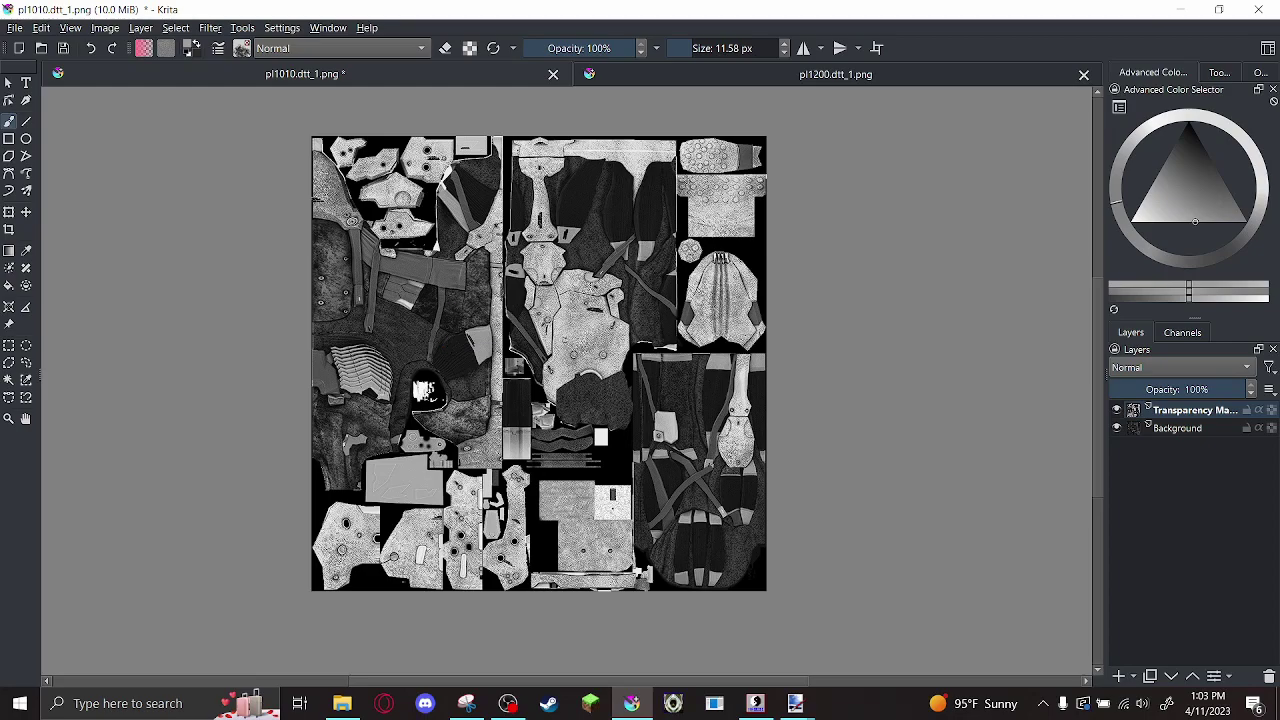
left_click_drag(540, 363, 560, 347)
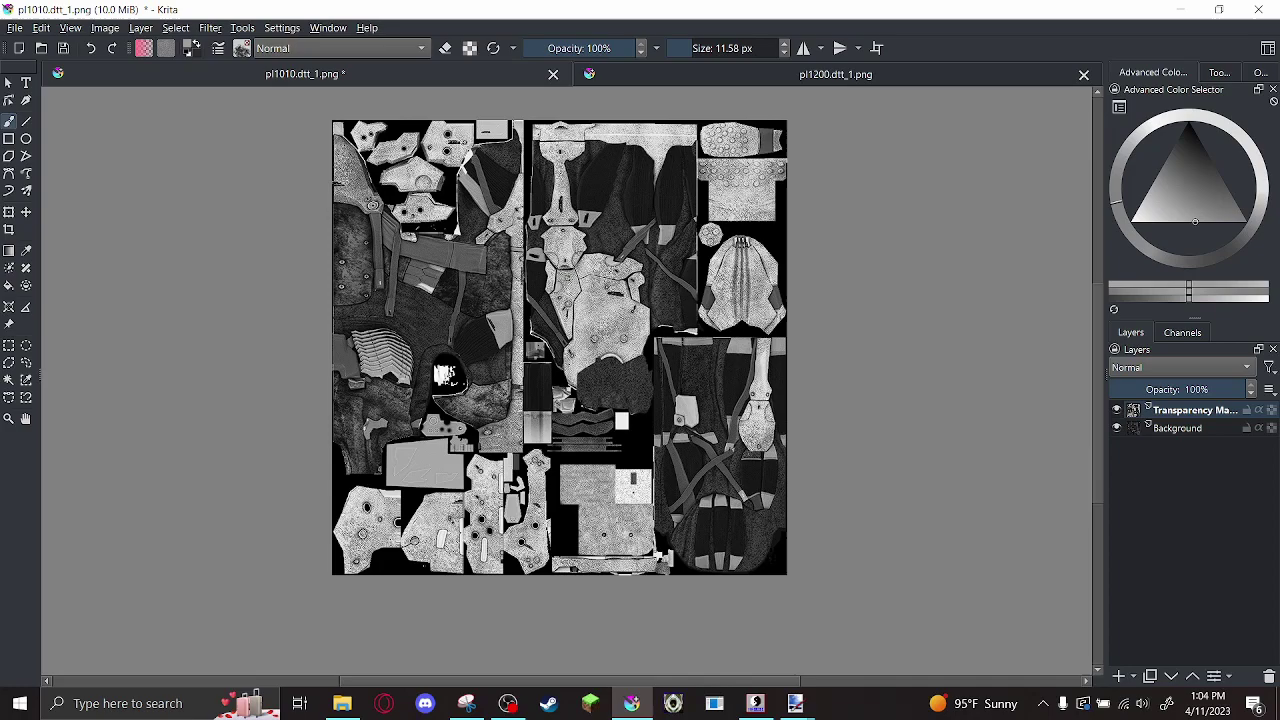
scroll(600, 320, "up", 5)
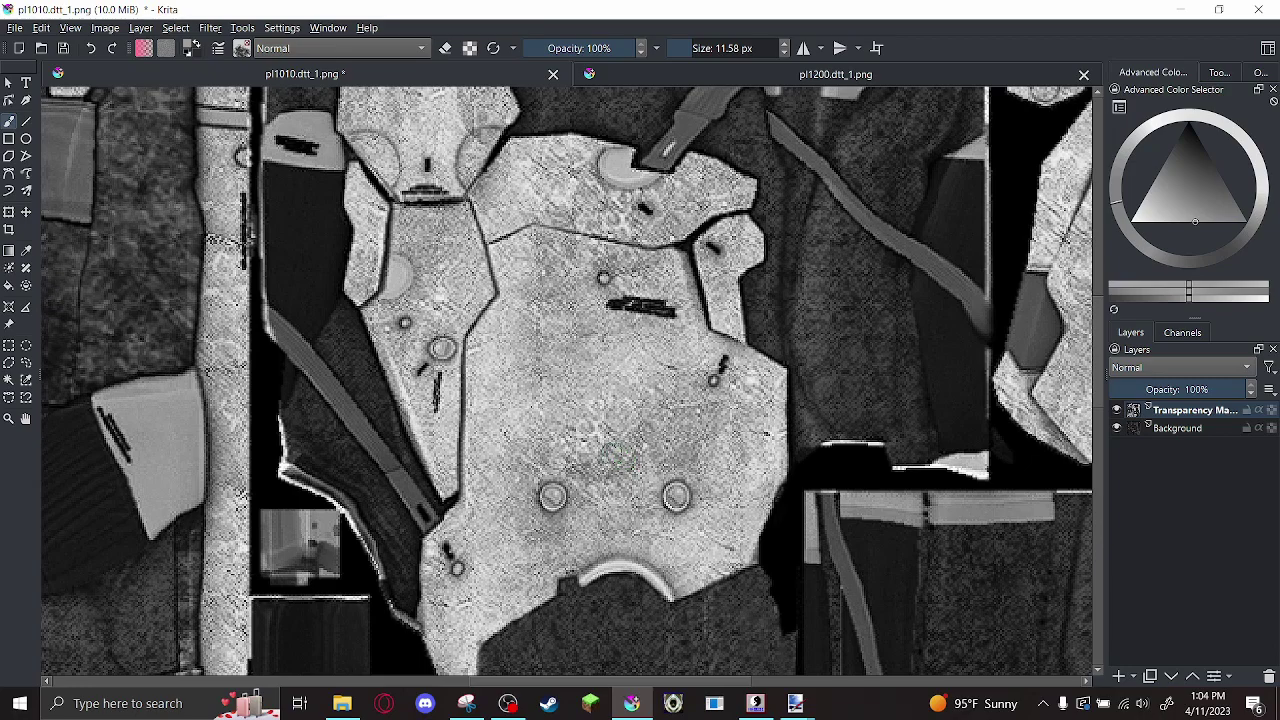
scroll(603, 493, "up", 1)
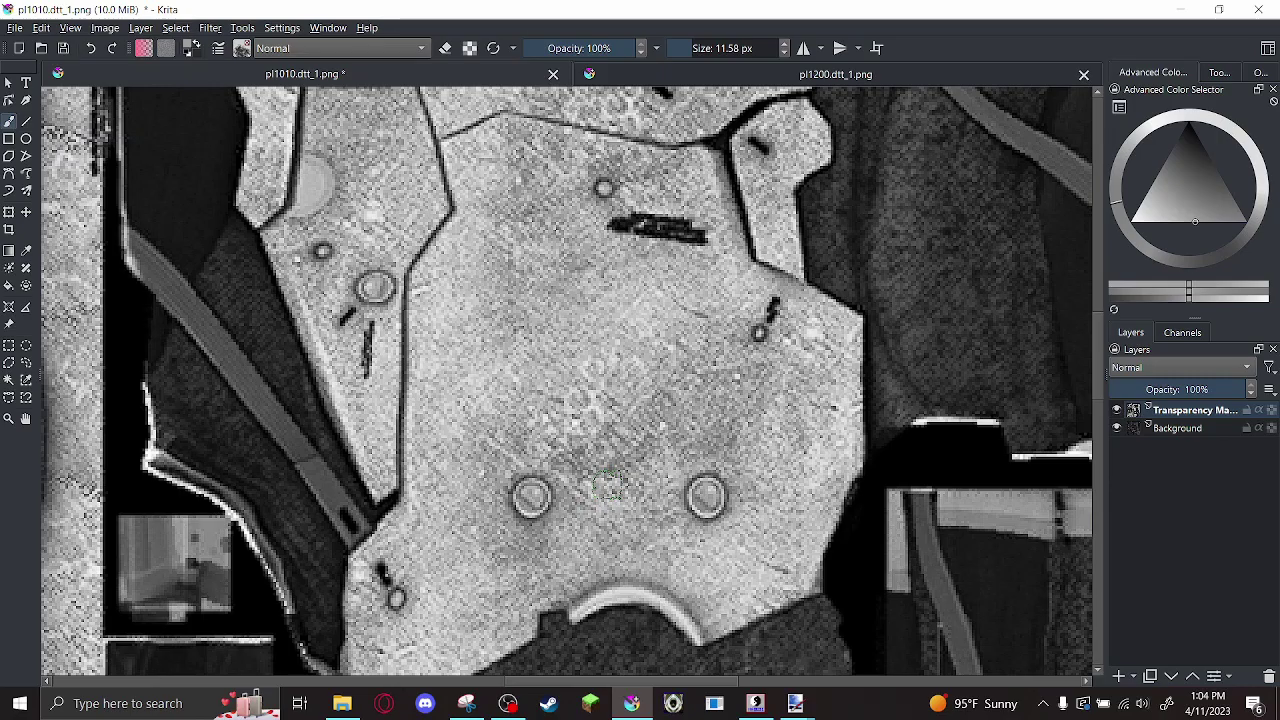
scroll(608, 487, "down", 6)
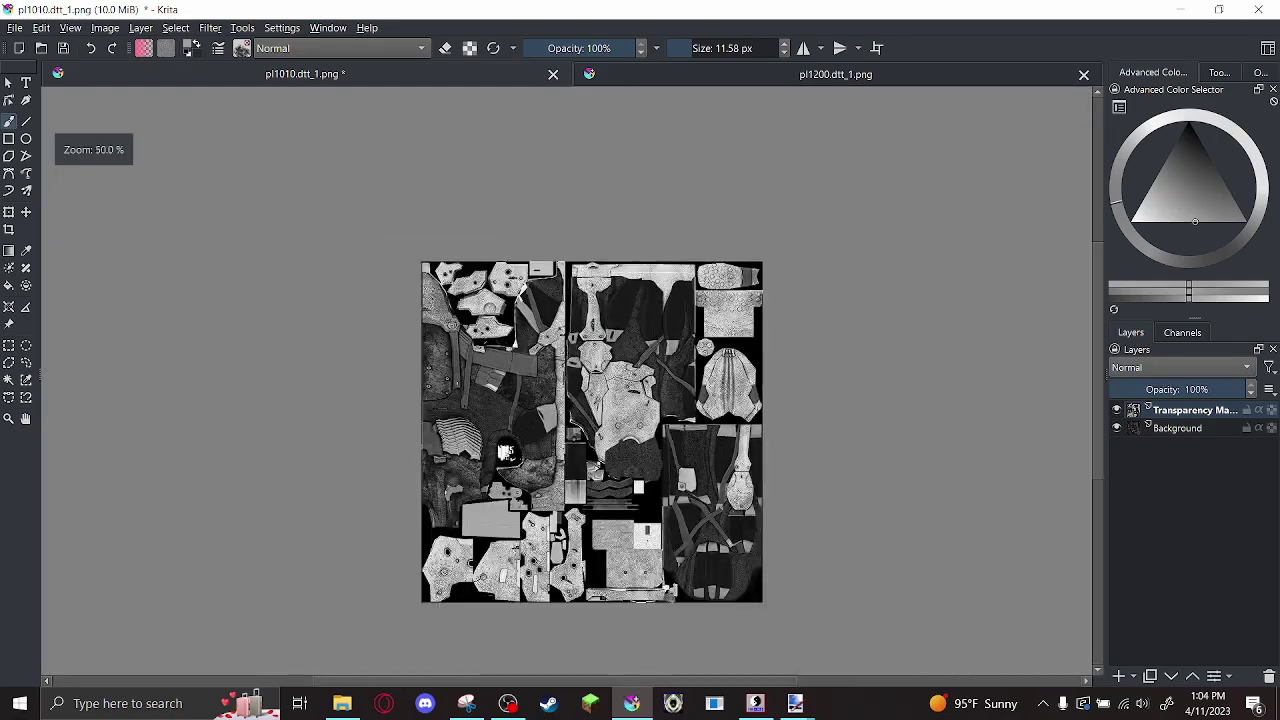
scroll(619, 546, "up", 1)
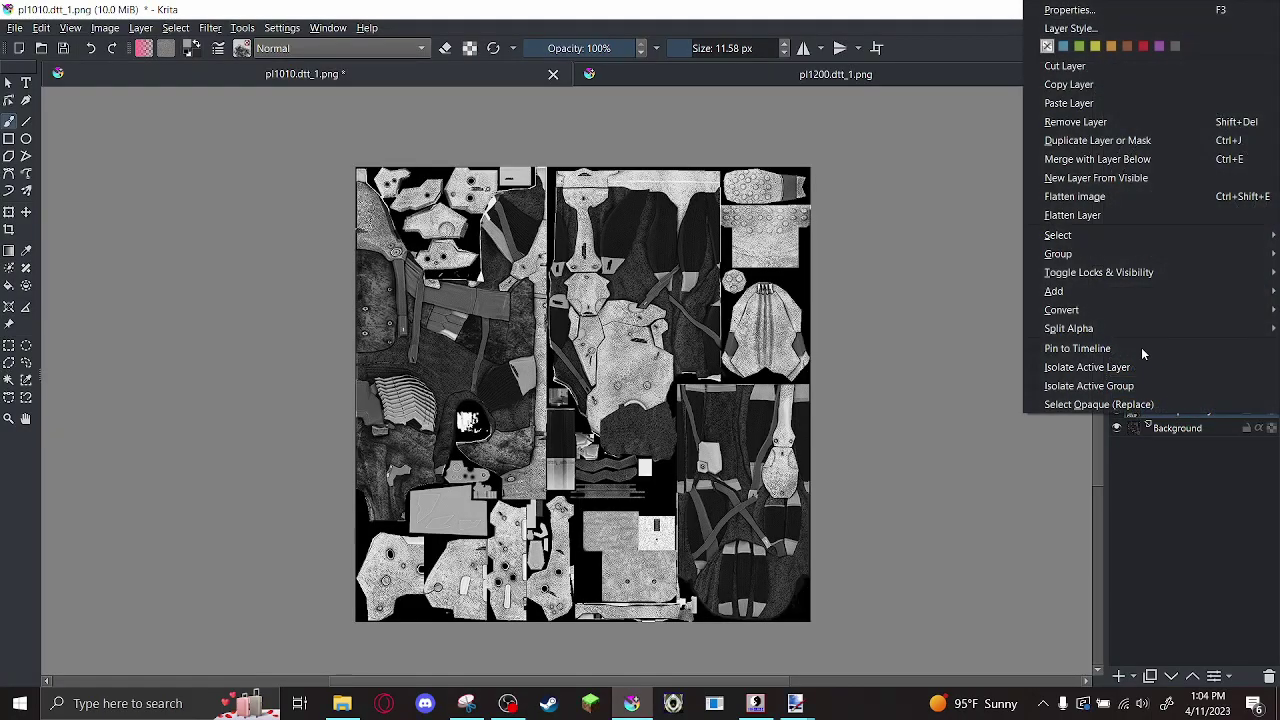
Convert the greyscale layer to a transparency mask and copy pl1200's colour texture
mouse_move(1043, 315)
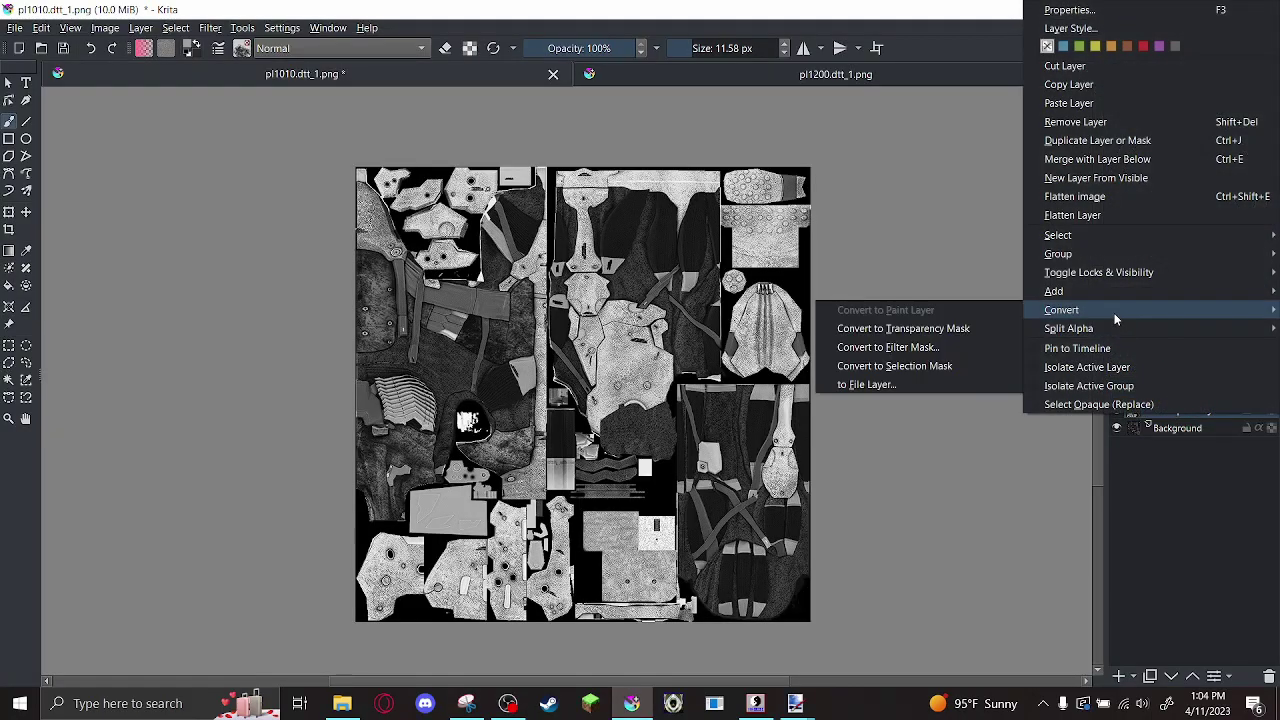
left_click(966, 328)
left_click(800, 76)
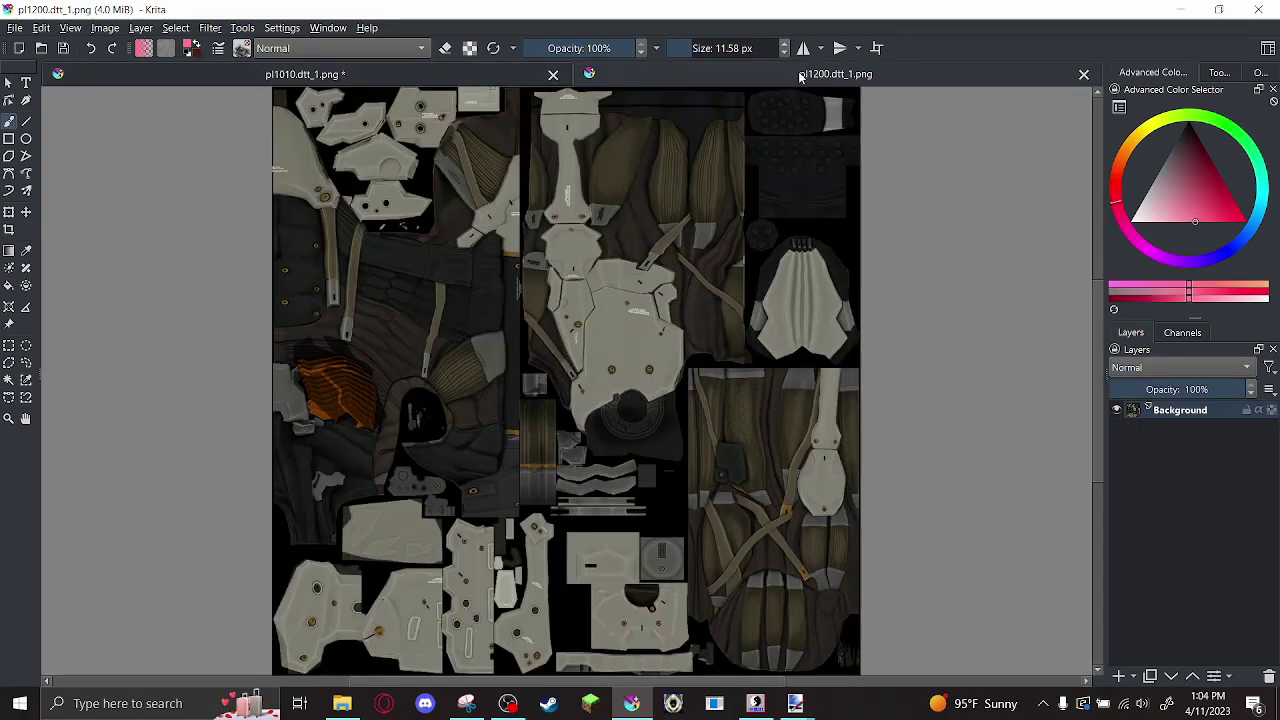
left_click(8, 82)
right_click(497, 280)
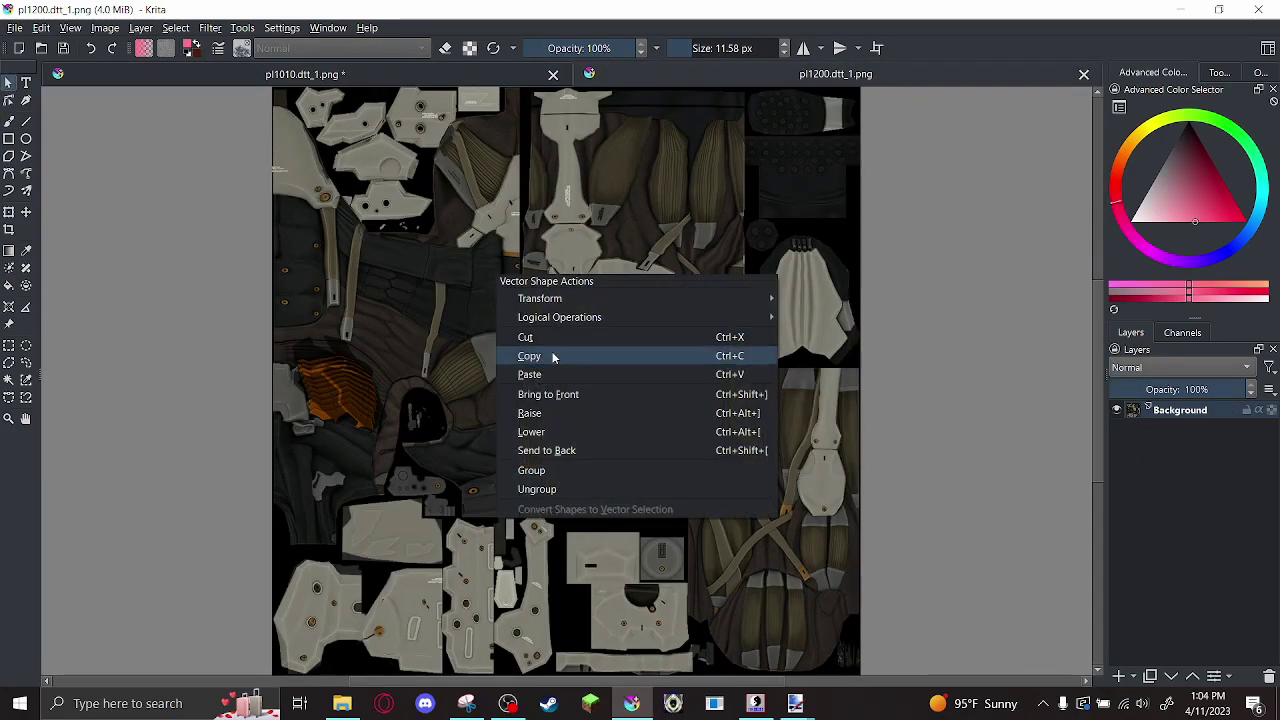
left_click(553, 358)
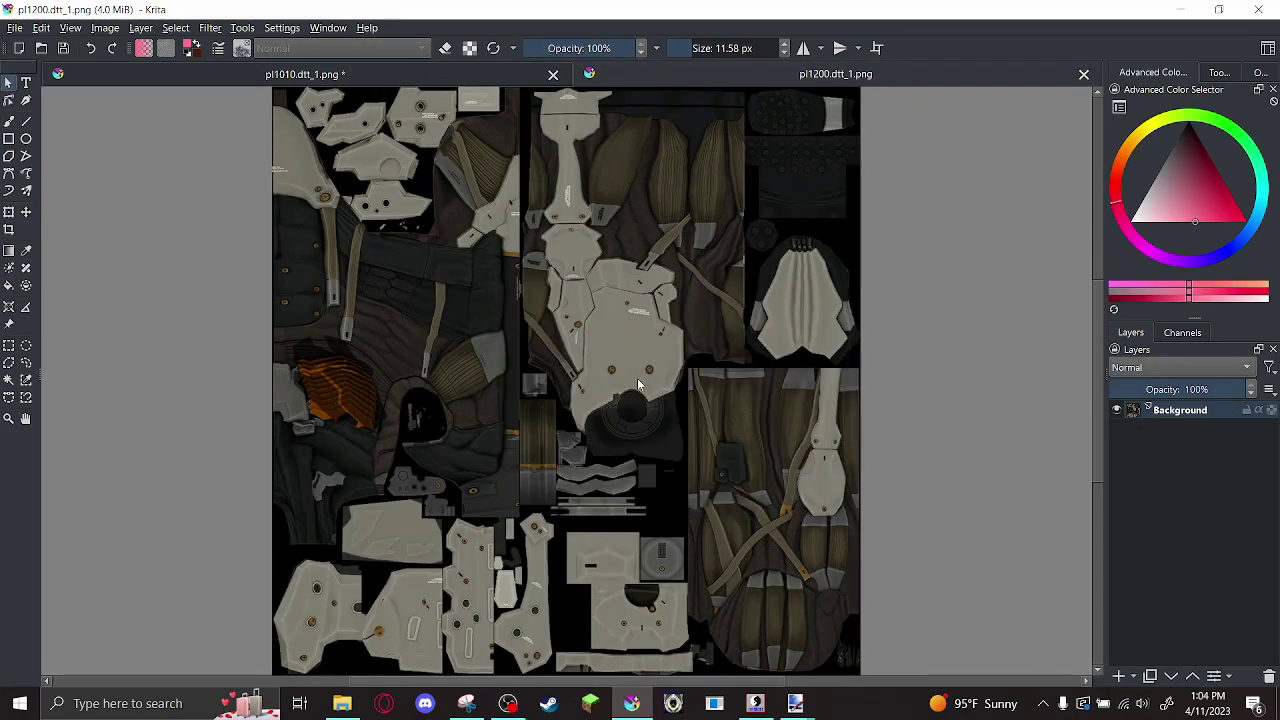
Paste the texture as a new layer in pl1010, attach the mask, and hide the old Background
left_click(451, 70)
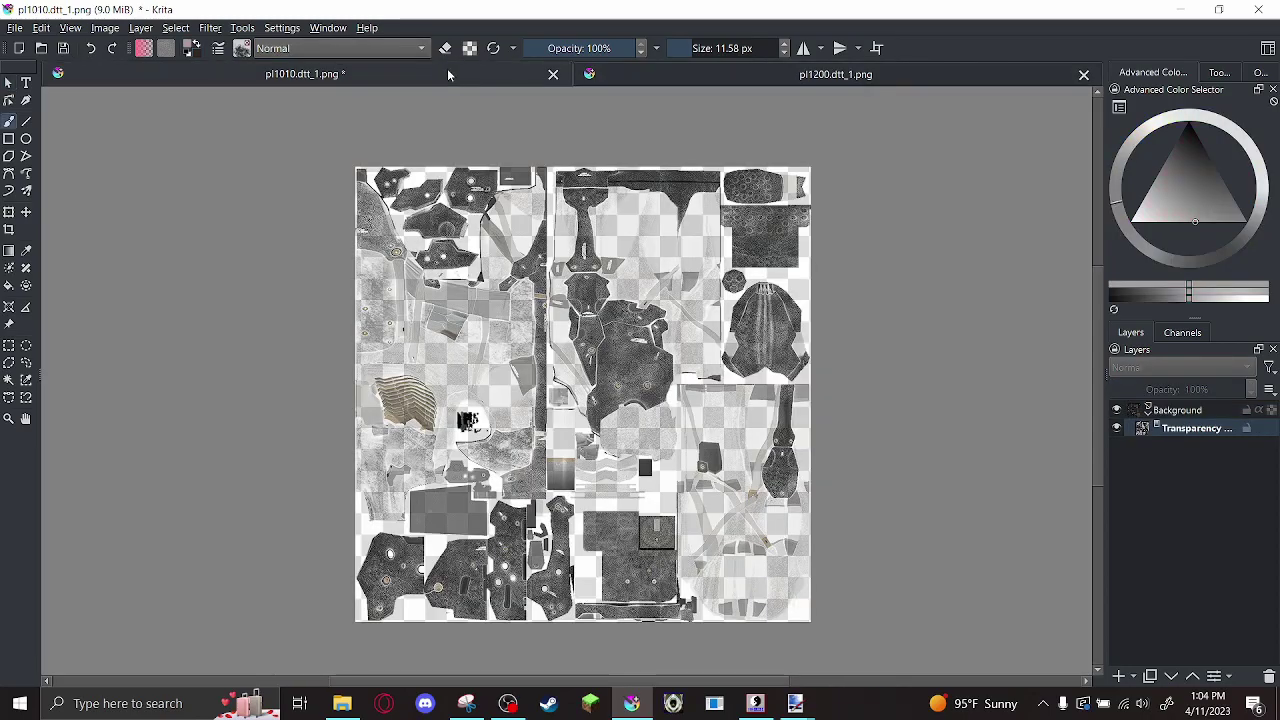
left_click(141, 28)
left_click(163, 80)
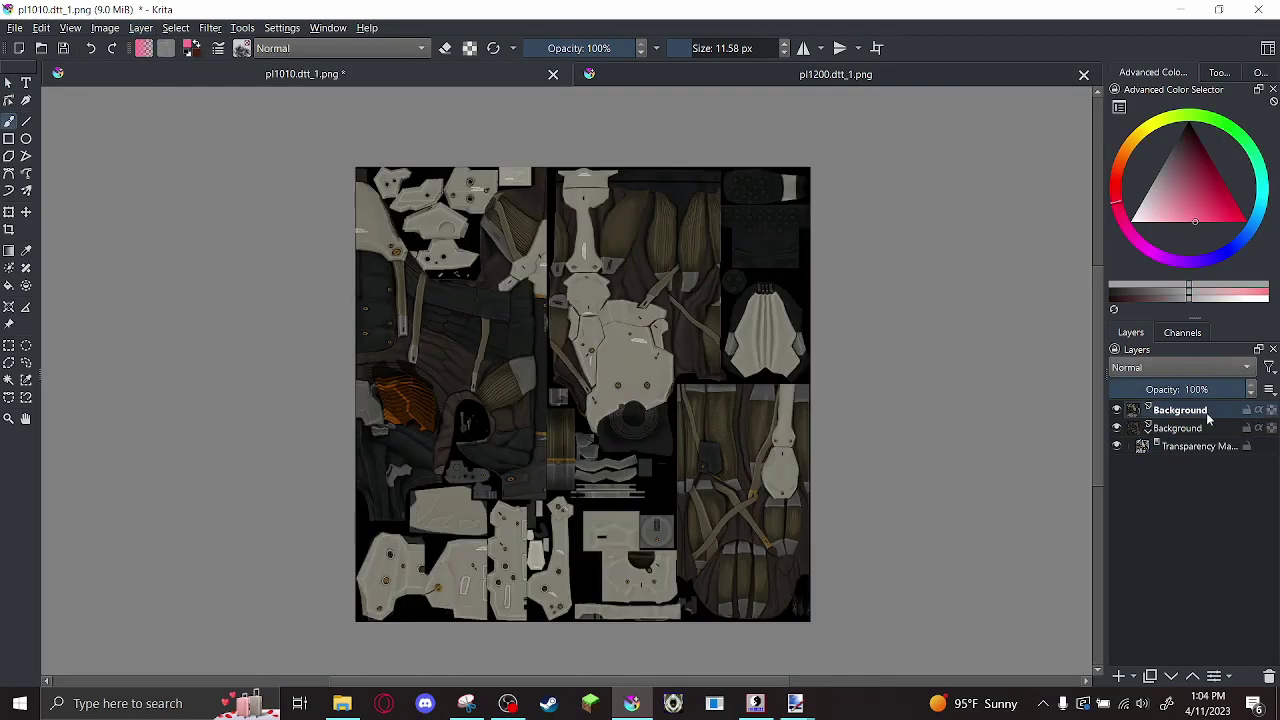
left_click(1182, 450)
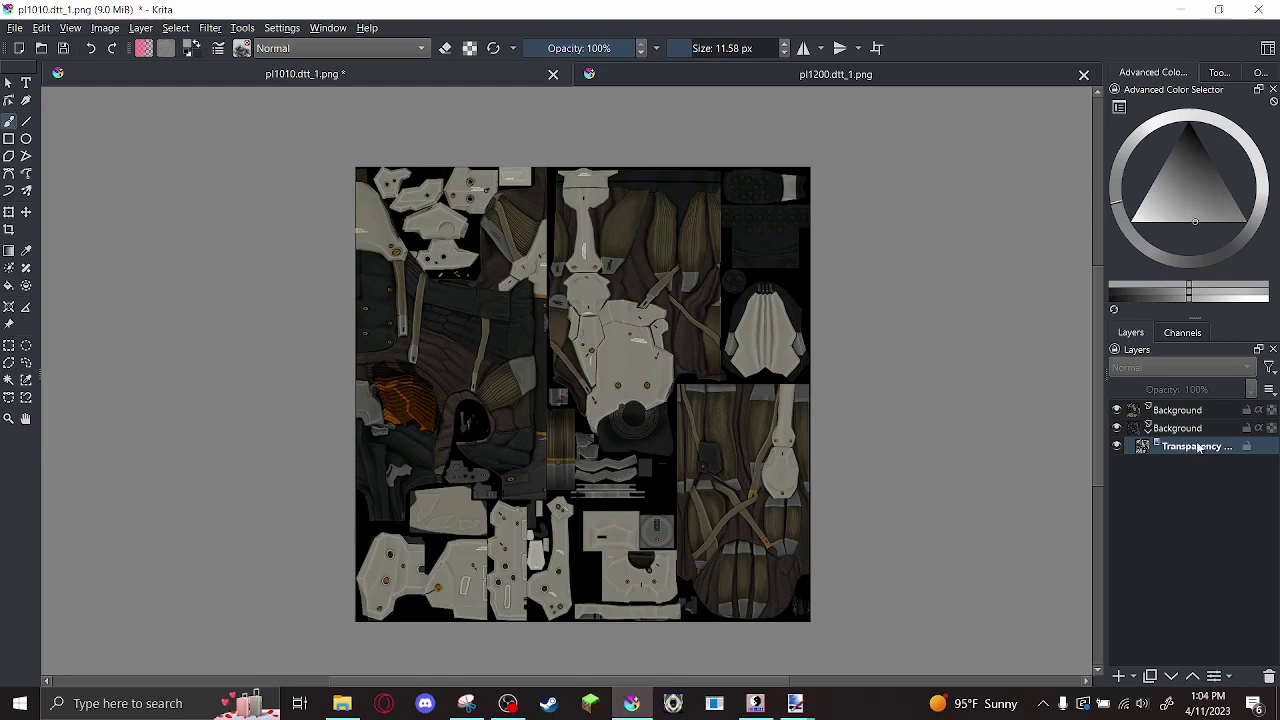
left_click_drag(1197, 450, 1187, 413)
left_click(1117, 447)
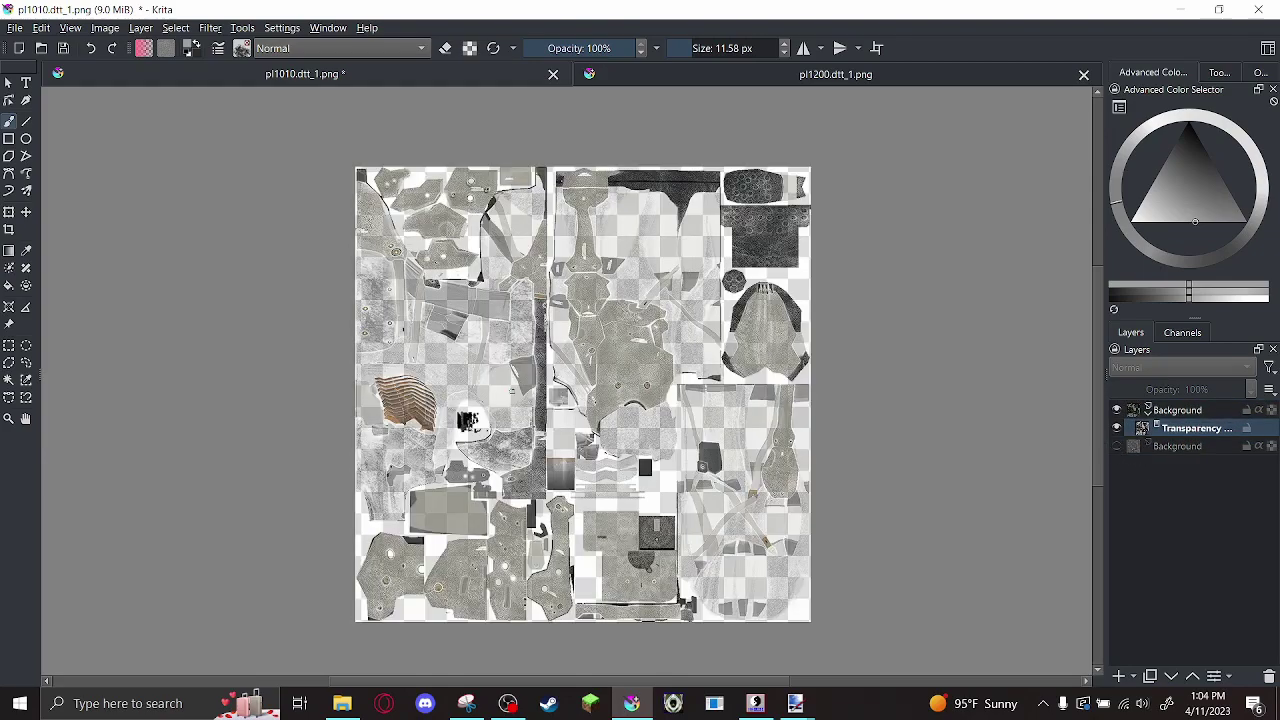
Delete the unused bottom Background layer and write the transparency mask into the layer's alpha
left_click(1178, 446)
right_click(1178, 446)
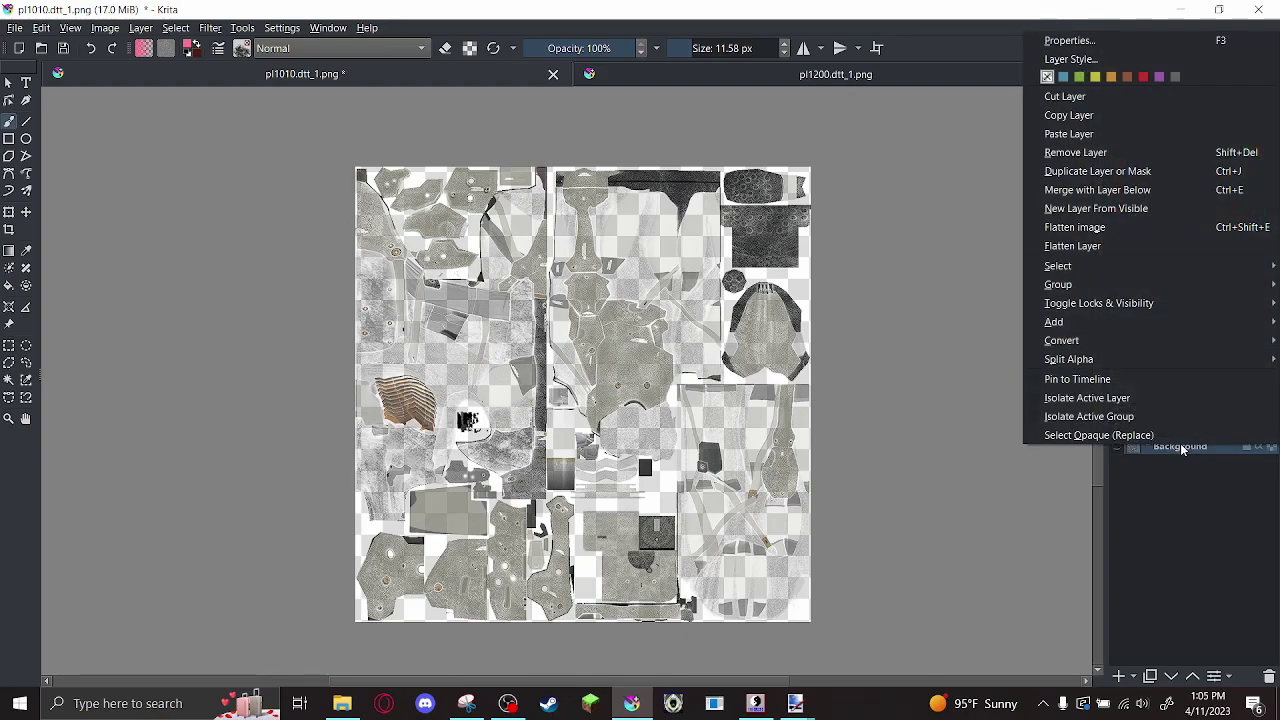
left_click(1124, 154)
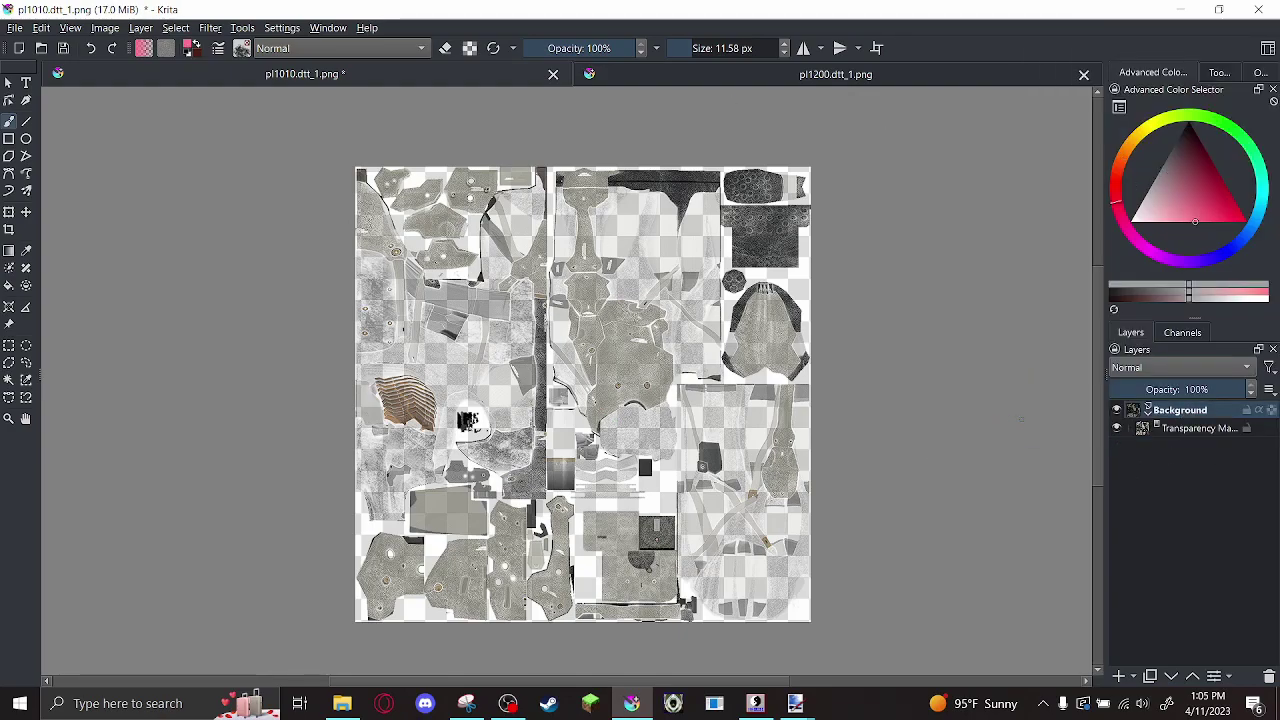
left_click(1195, 428)
right_click(1195, 428)
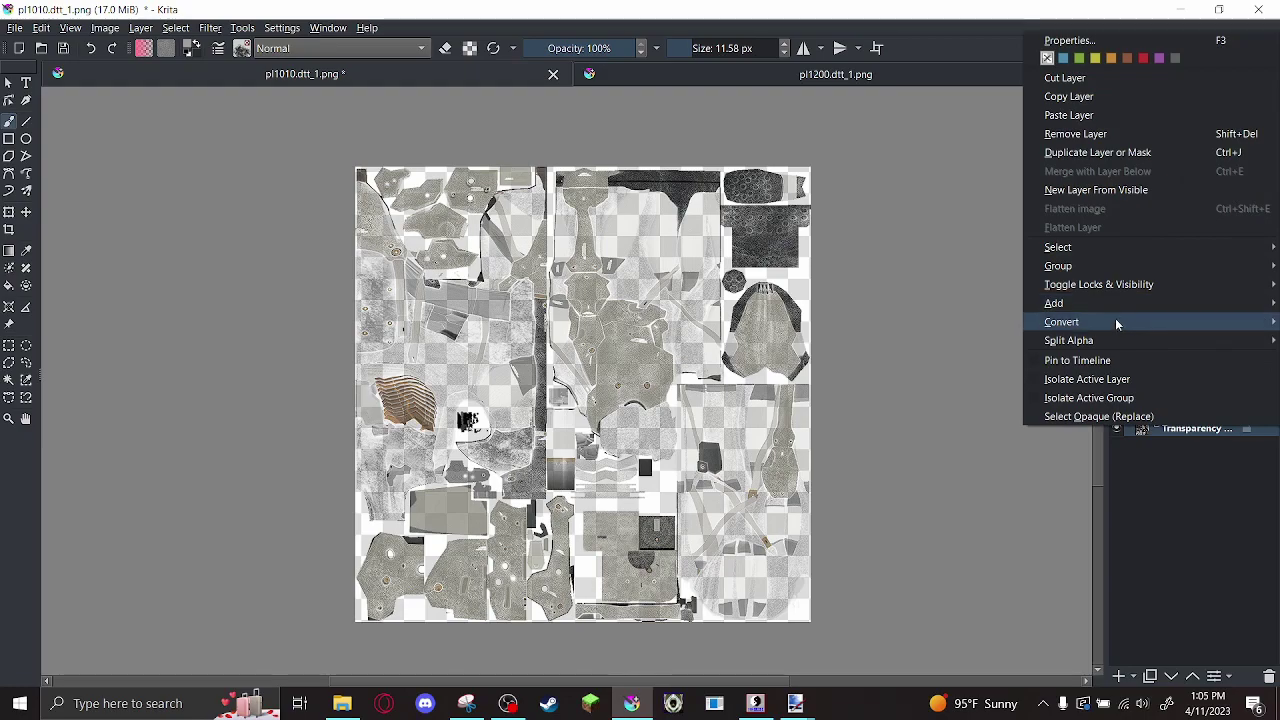
mouse_move(1119, 342)
left_click(930, 359)
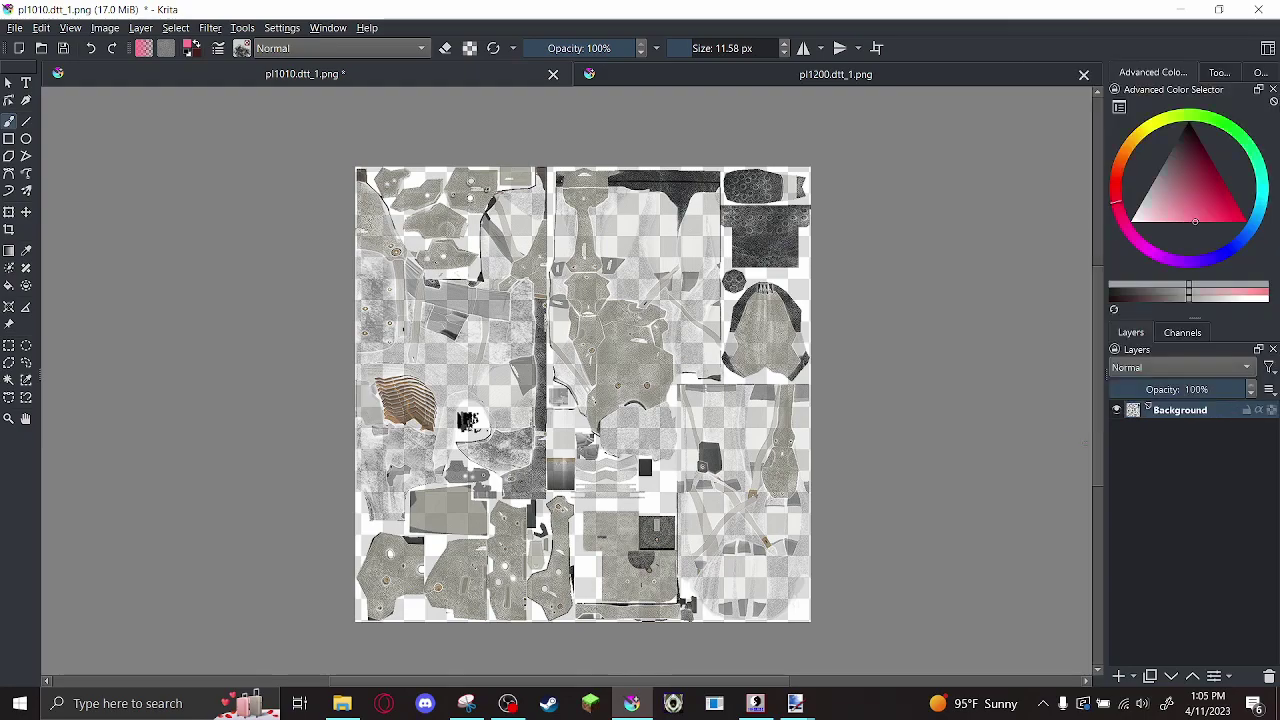
Save pl1010.dtt_1.png with the alpha channel stored
left_click(16, 28)
left_click(67, 104)
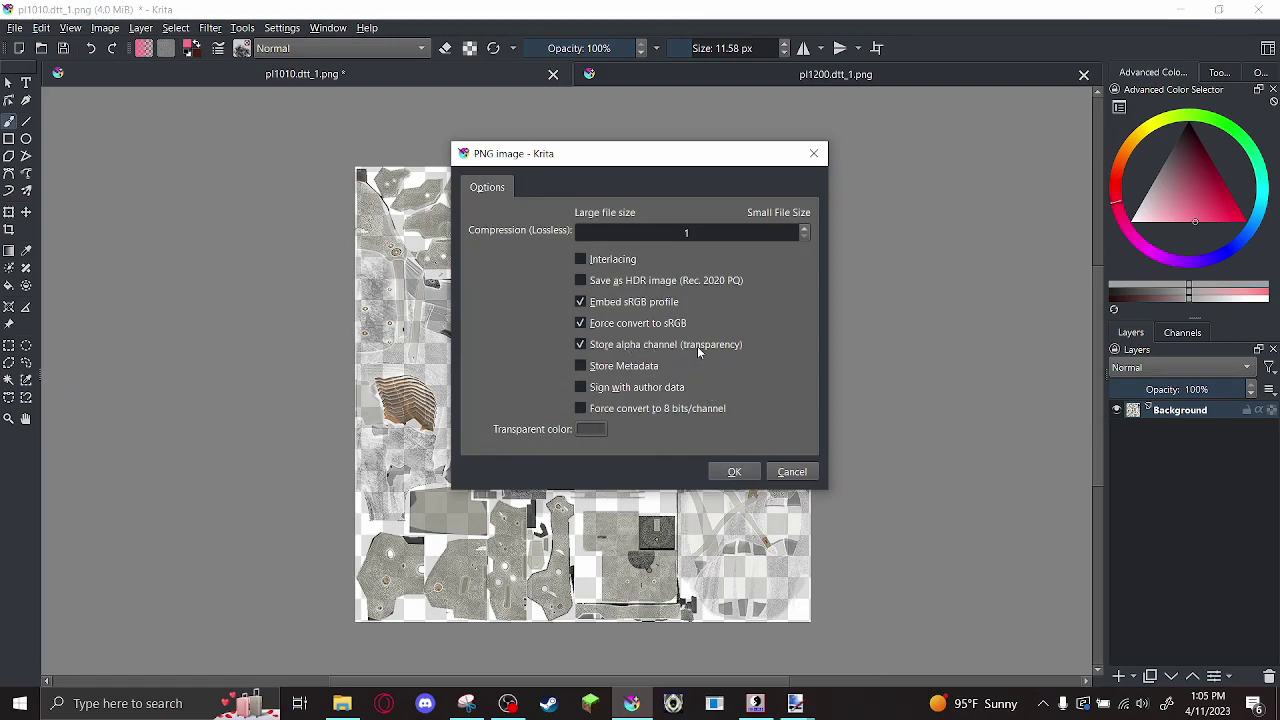
left_click(735, 470)
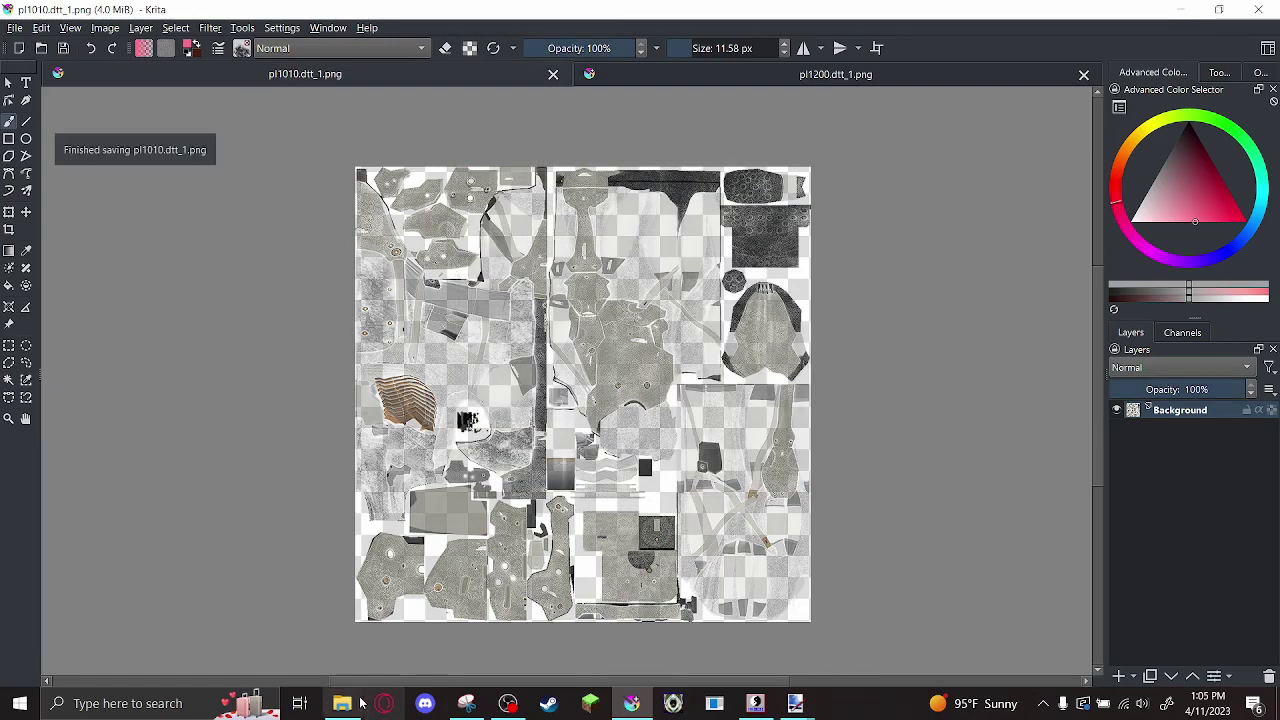
left_click(342, 703)
Open the masked pl1010.dtt_1.png in paint.net
right_click(607, 350)
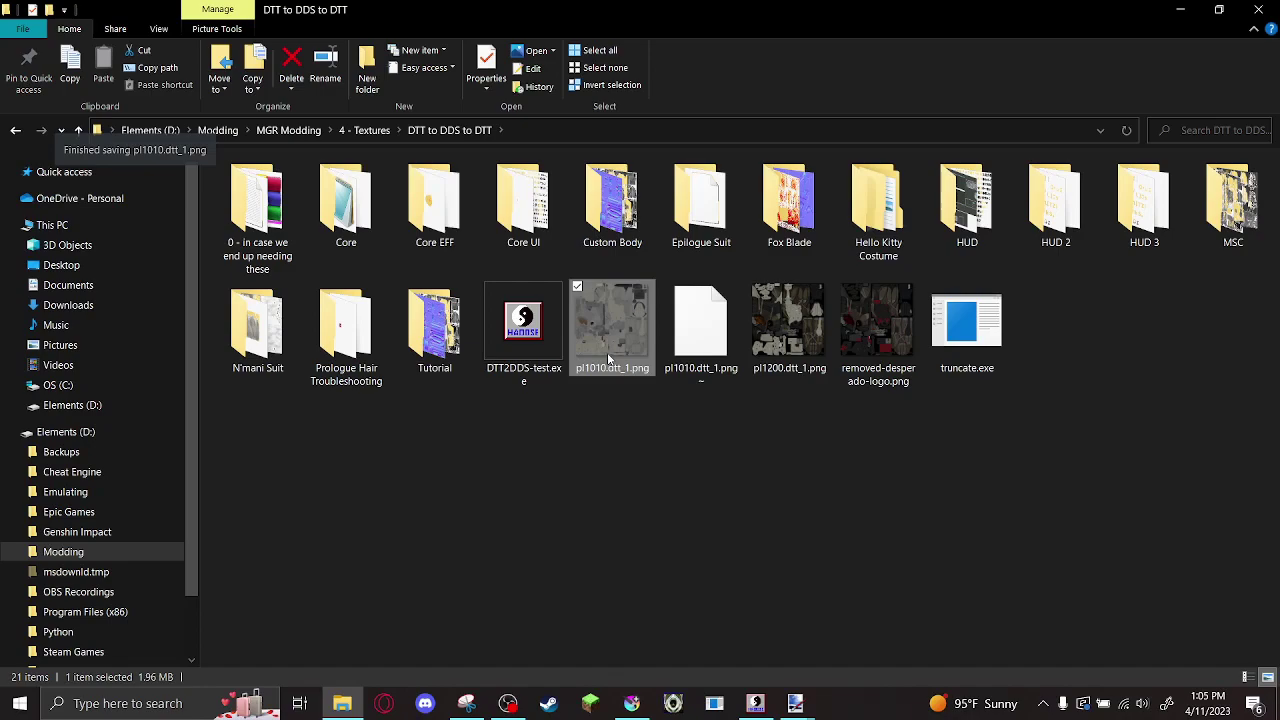
mouse_move(700, 407)
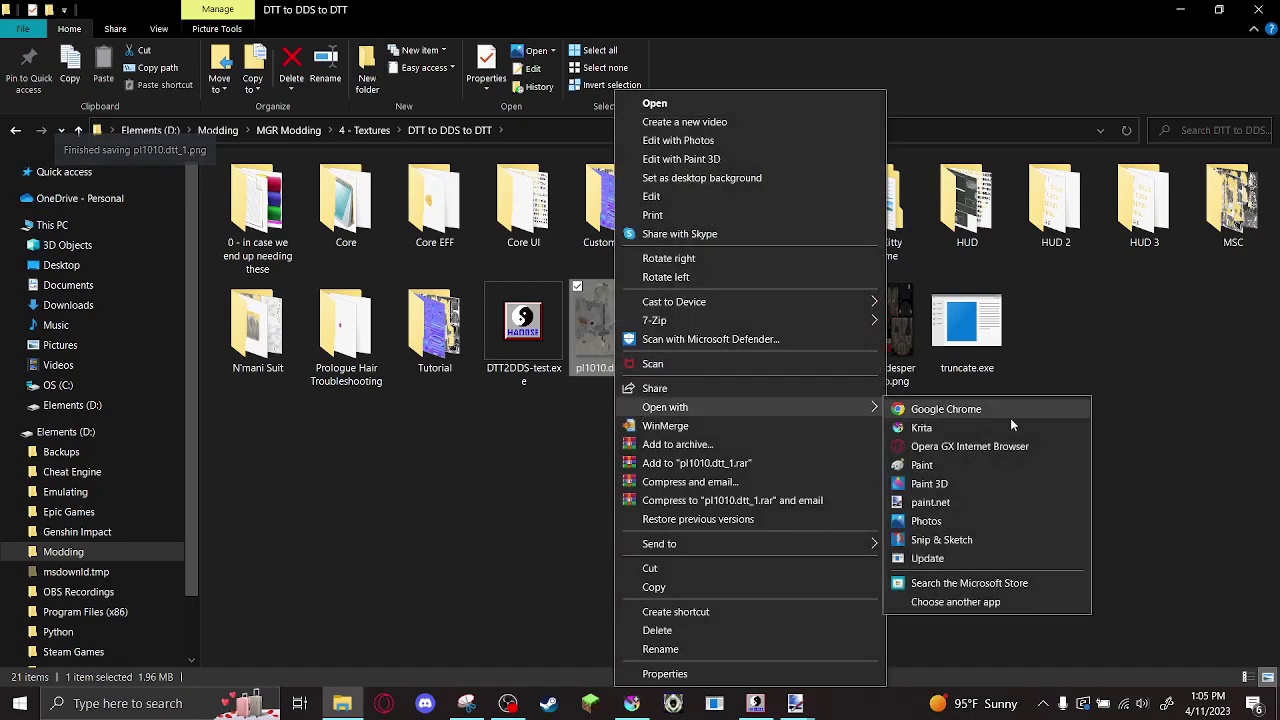
left_click(976, 505)
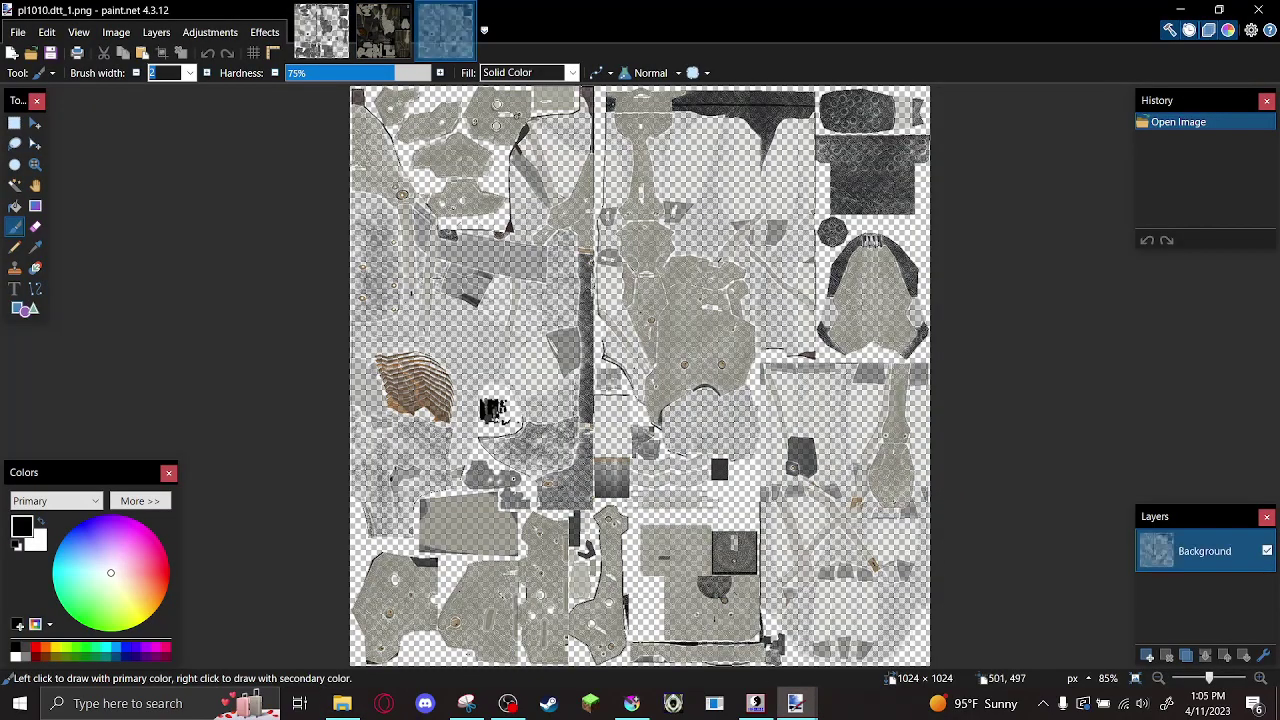
Save it as a DirectDraw Surface (DDS) file, reaching the DDS save settings
left_click(18, 32)
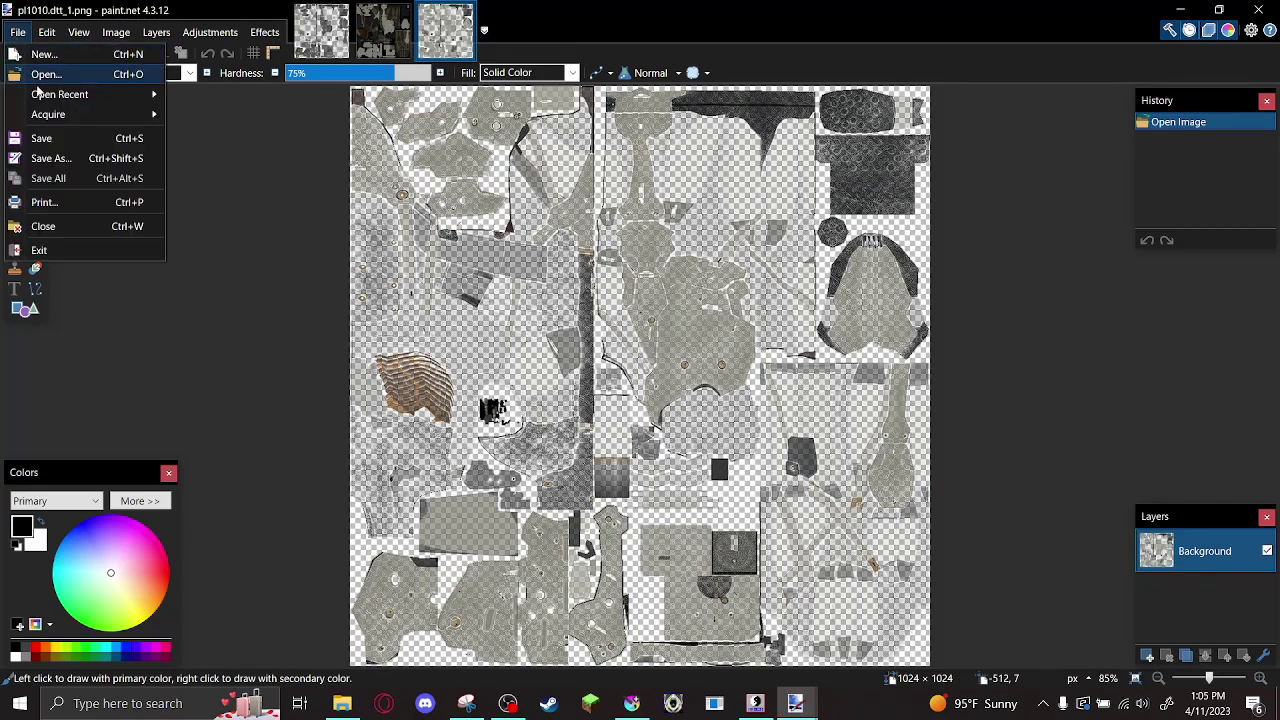
left_click(55, 160)
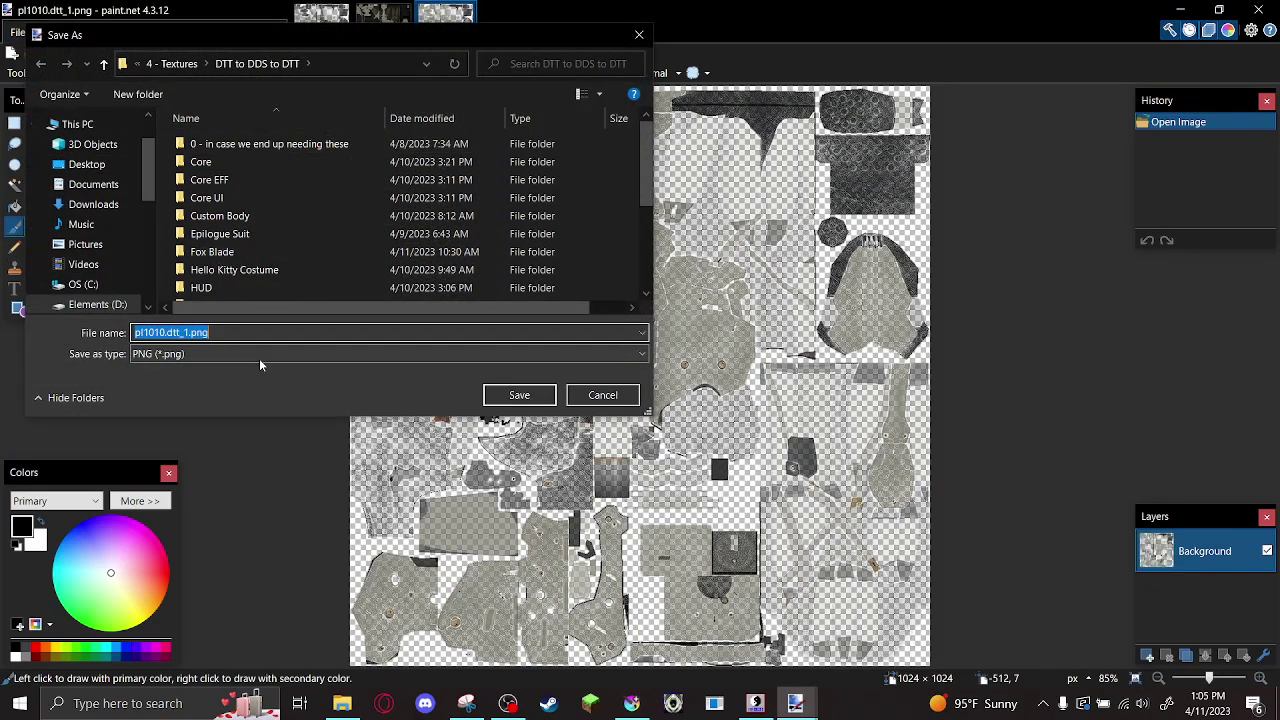
left_click(275, 354)
left_click(246, 465)
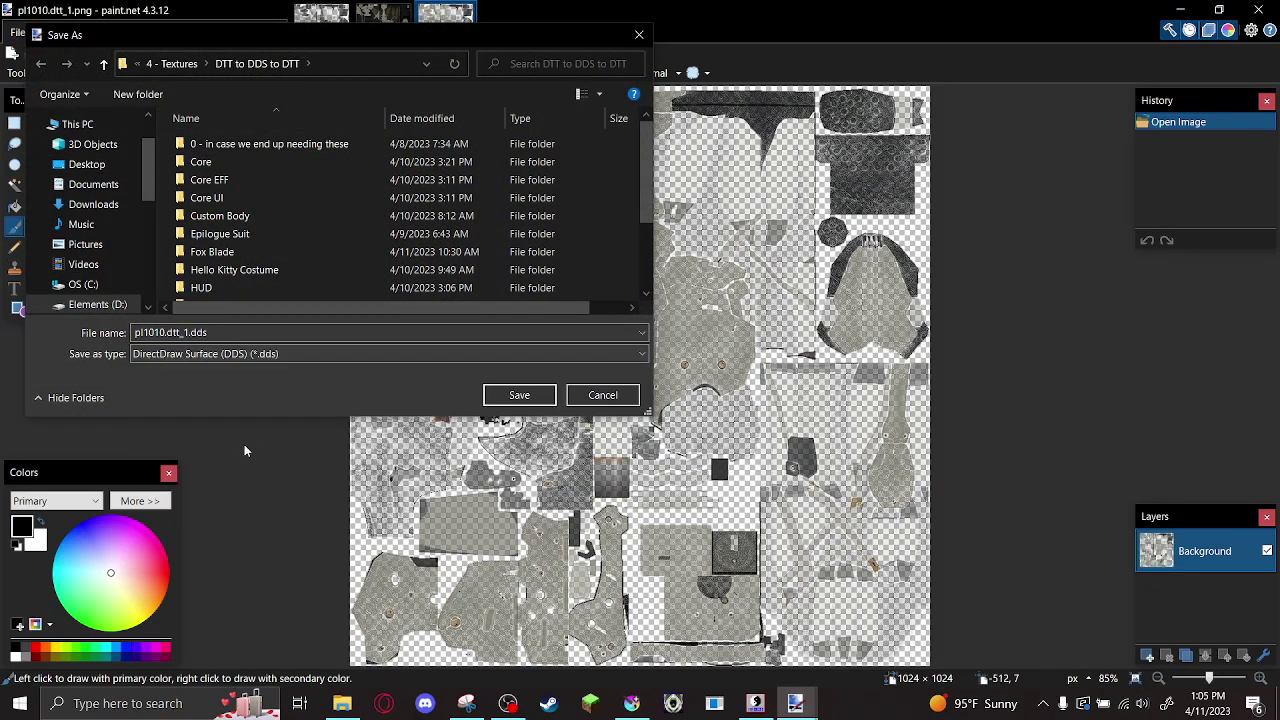
left_click(484, 396)
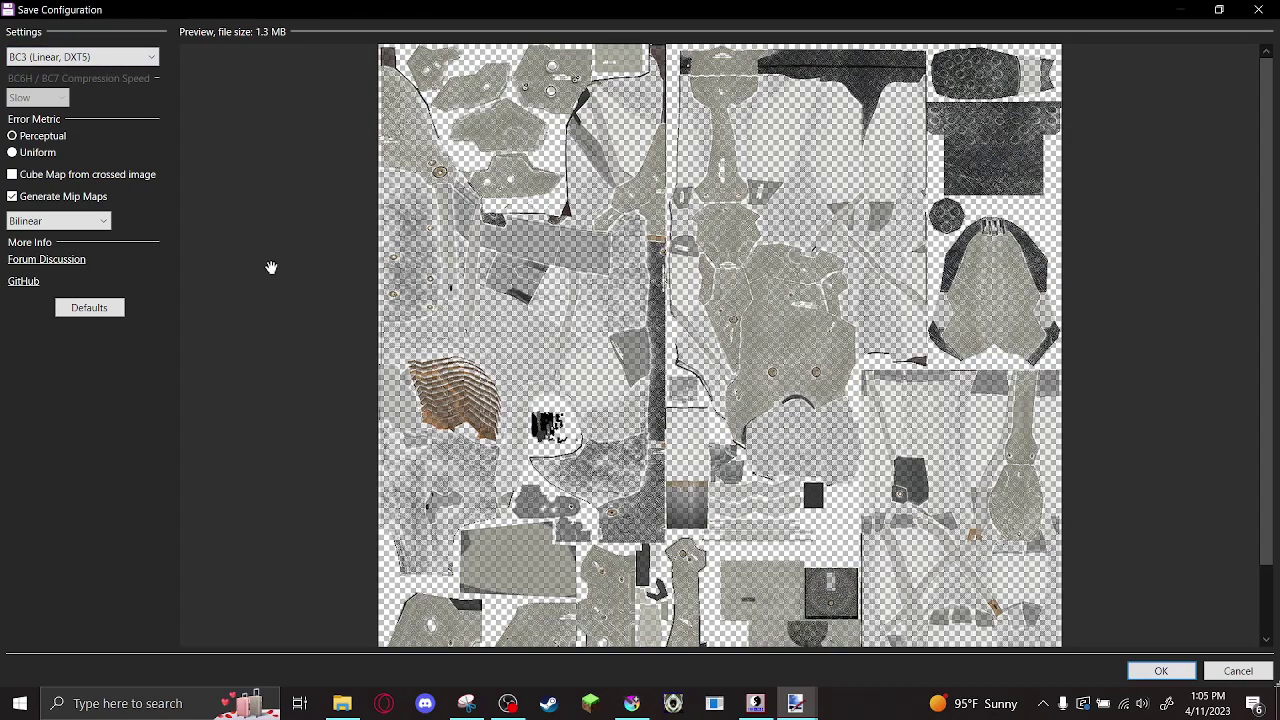
Save the texture as BC3 (DXT5) DDS with Bilinear mip maps, then return to File Explorer
left_click(64, 221)
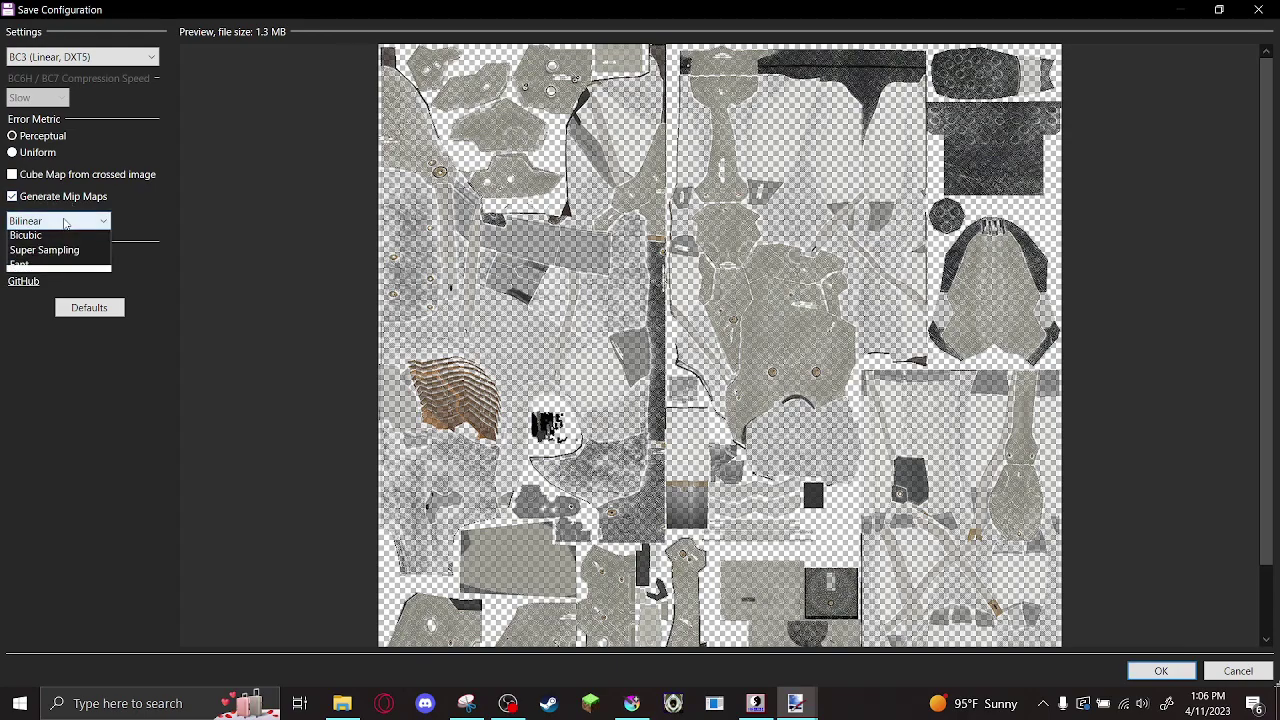
left_click(163, 197)
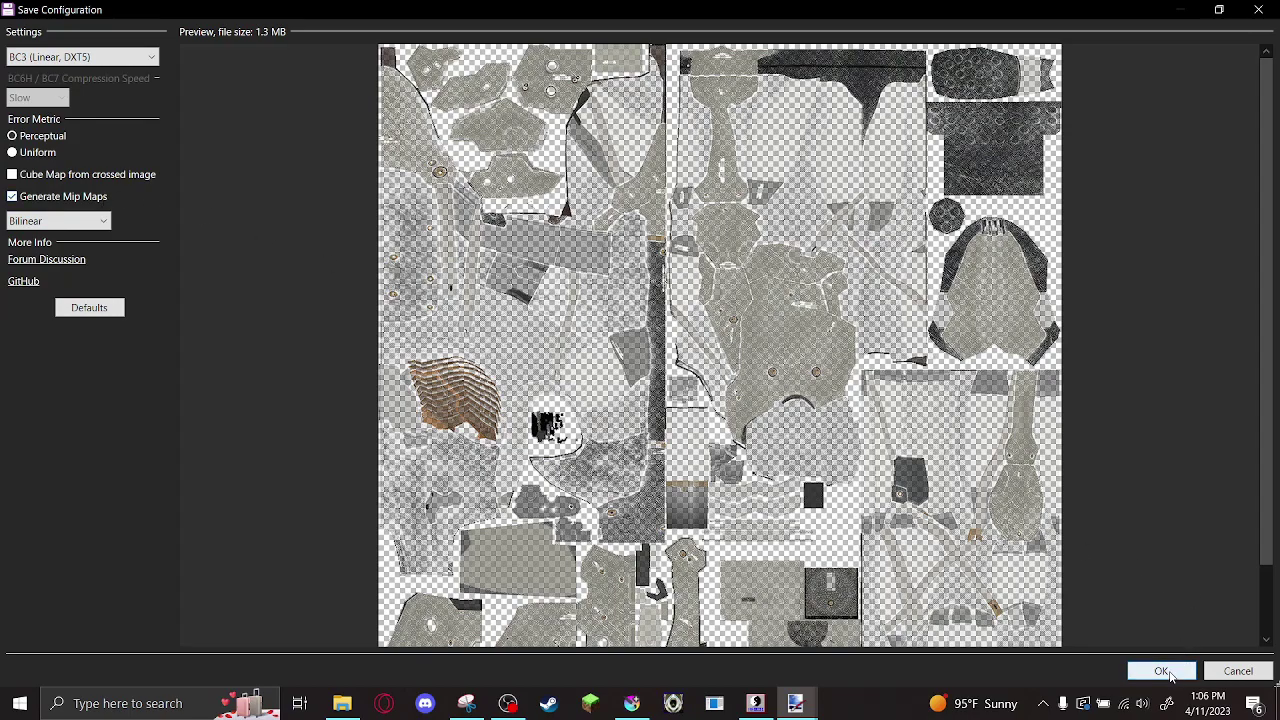
left_click(1171, 676)
left_click(343, 703)
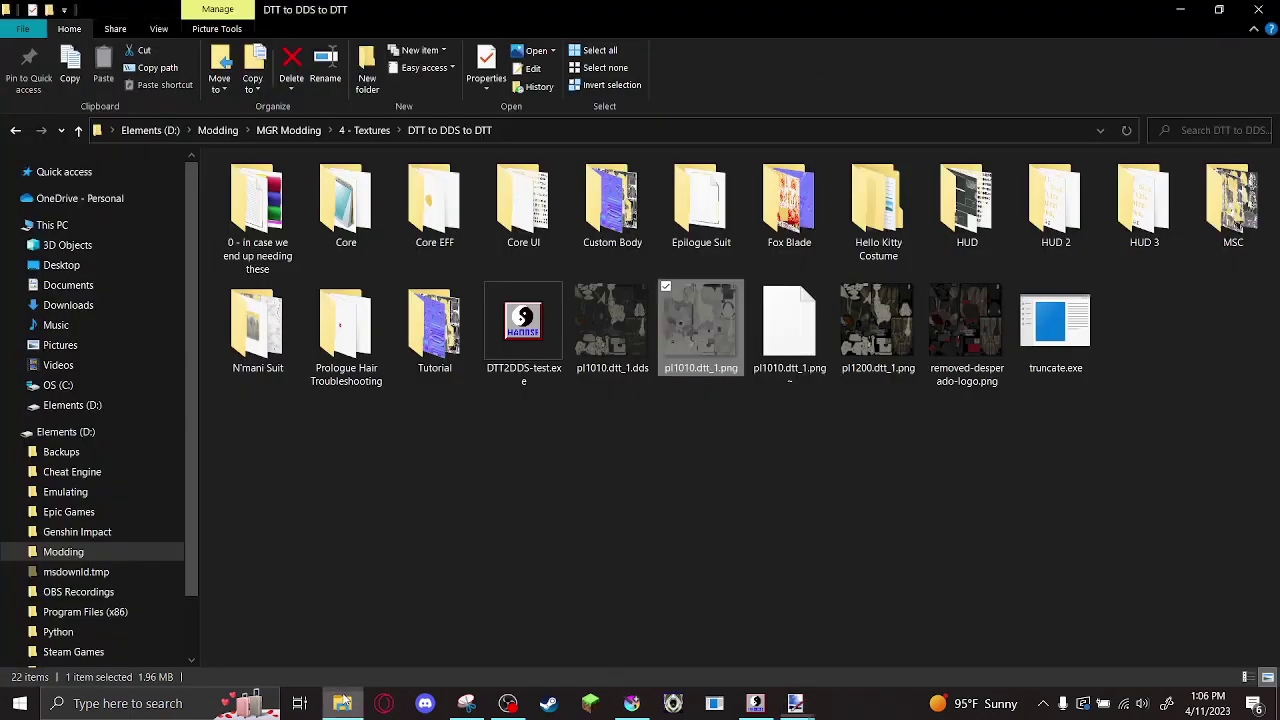
Check the file size of the new pl1010.dtt_1.dds in its Properties
left_click(620, 348)
right_click(624, 350)
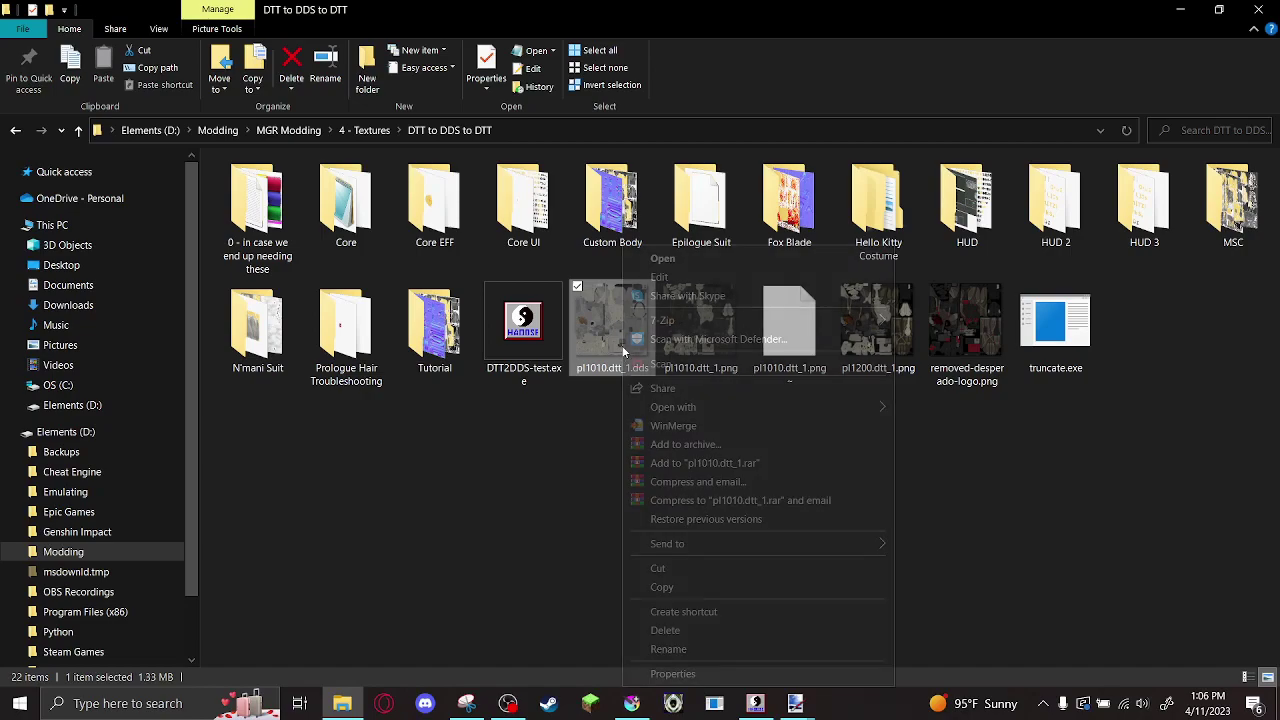
left_click(672, 673)
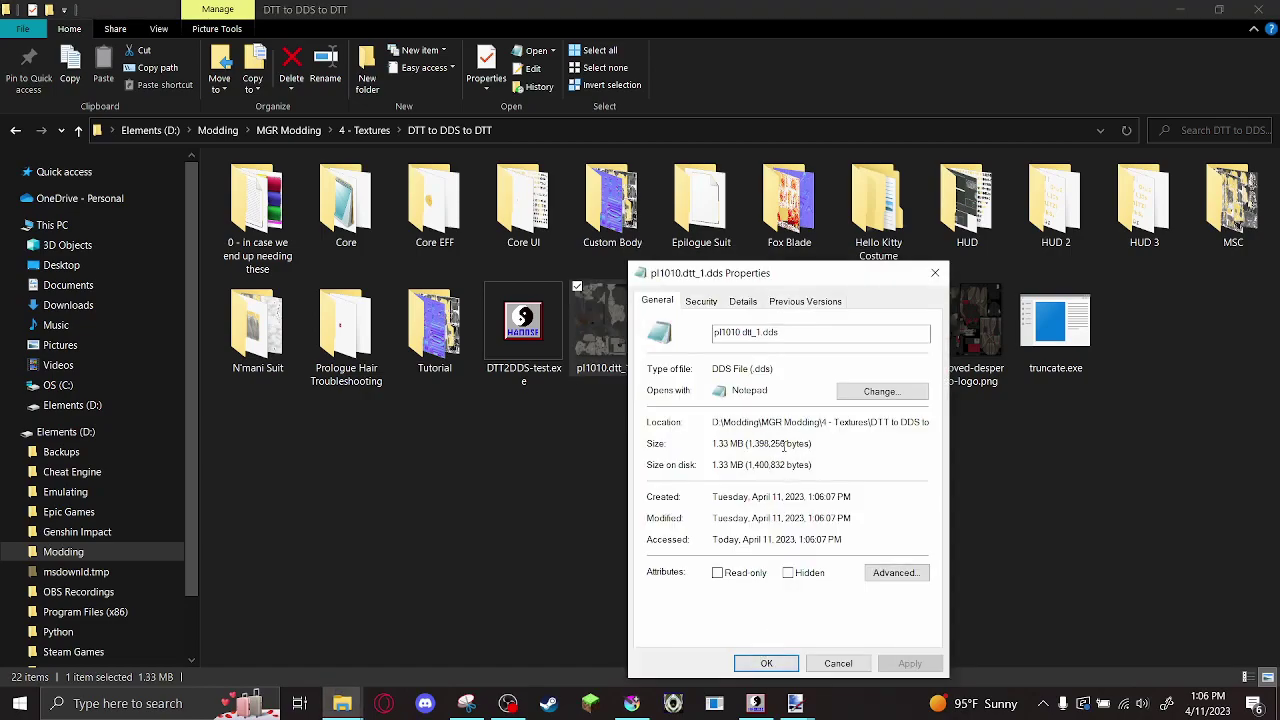
left_click(935, 273)
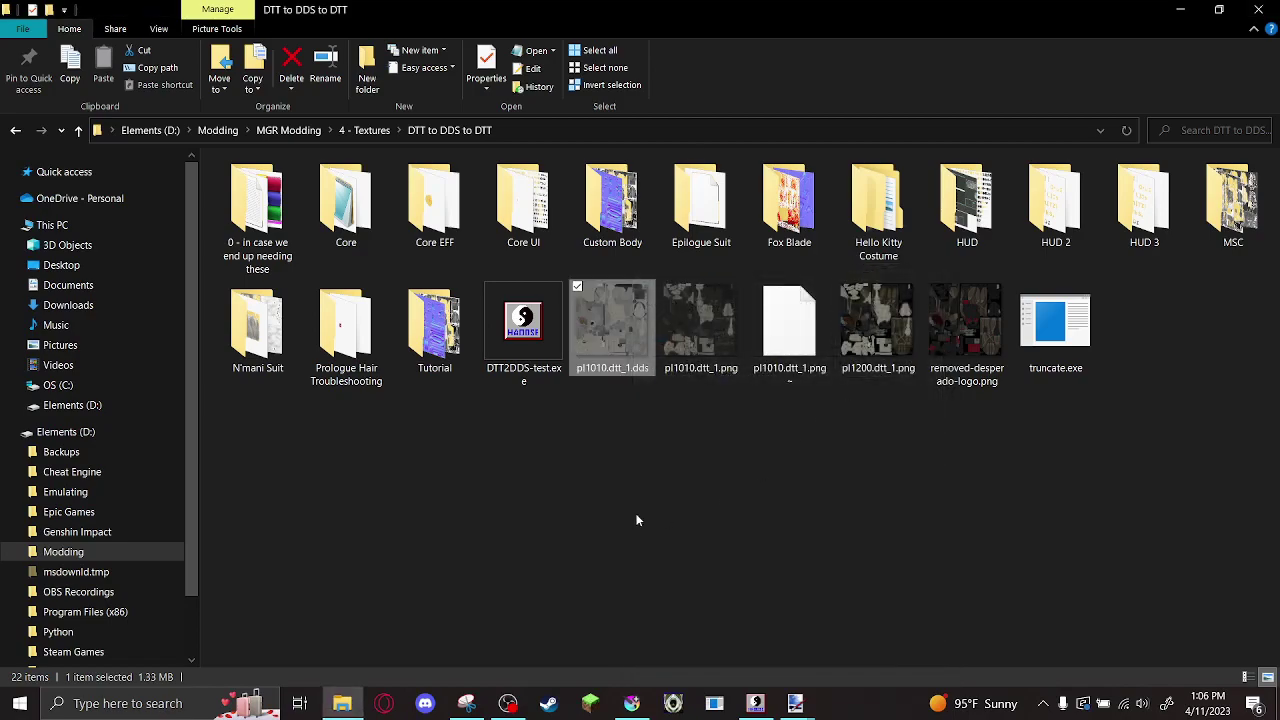
left_click(619, 475)
In Tutorial, copy the original pl1010.dtt_1.dds size of 1,399,632 bytes, then go back up
double_click(435, 325)
left_click(644, 272)
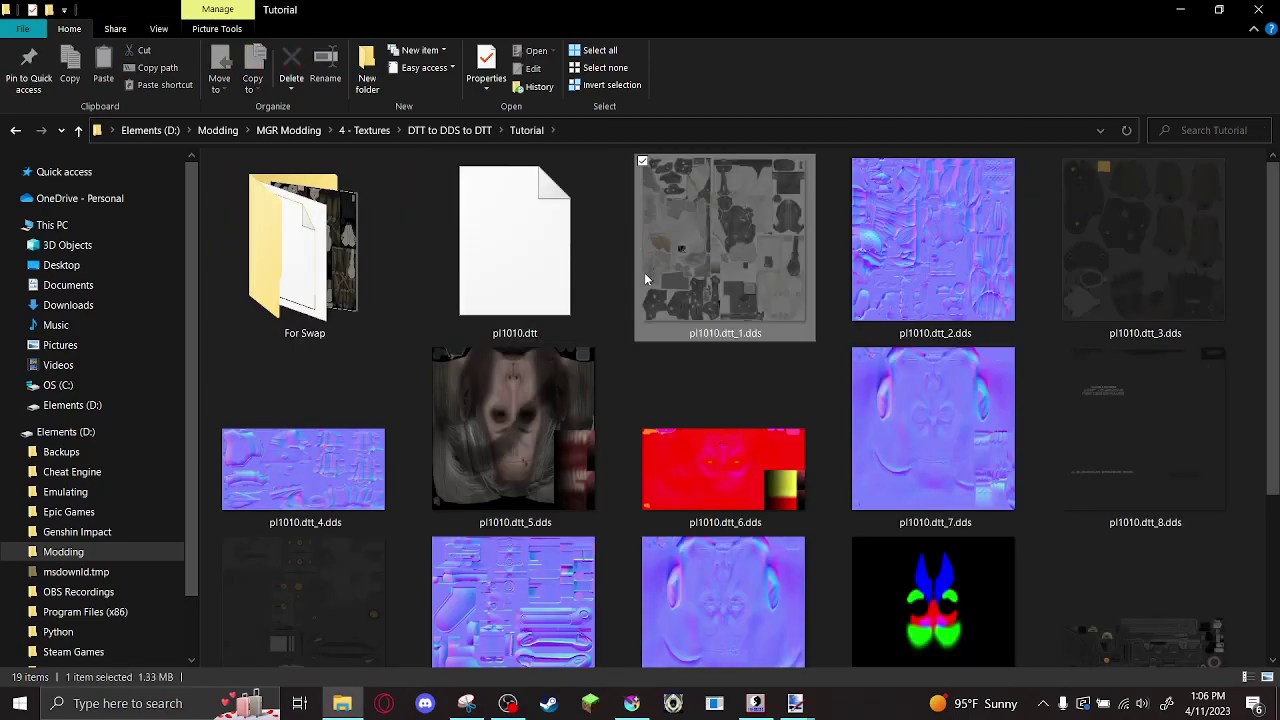
right_click(644, 272)
left_click(724, 674)
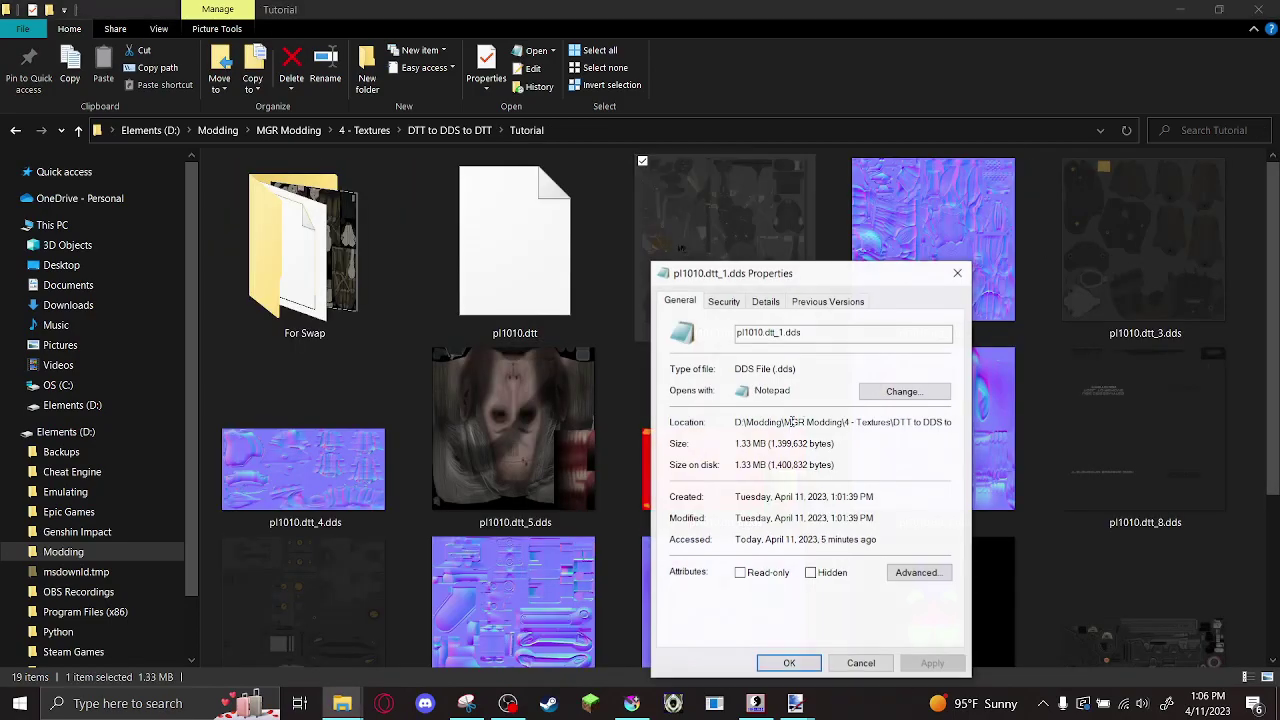
left_click_drag(808, 446, 776, 443)
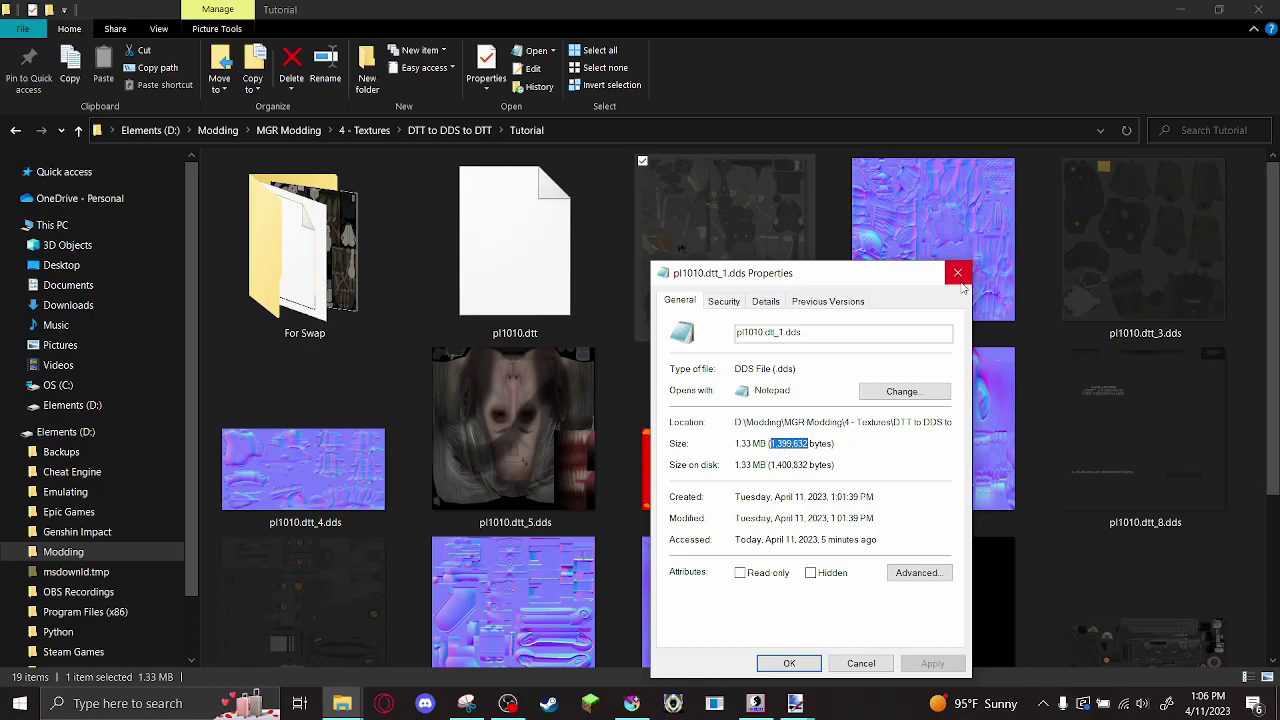
left_click(957, 272)
left_click(450, 130)
Launch a Command Prompt in the DTT to DDS to DTT folder via the address bar
left_click(747, 488)
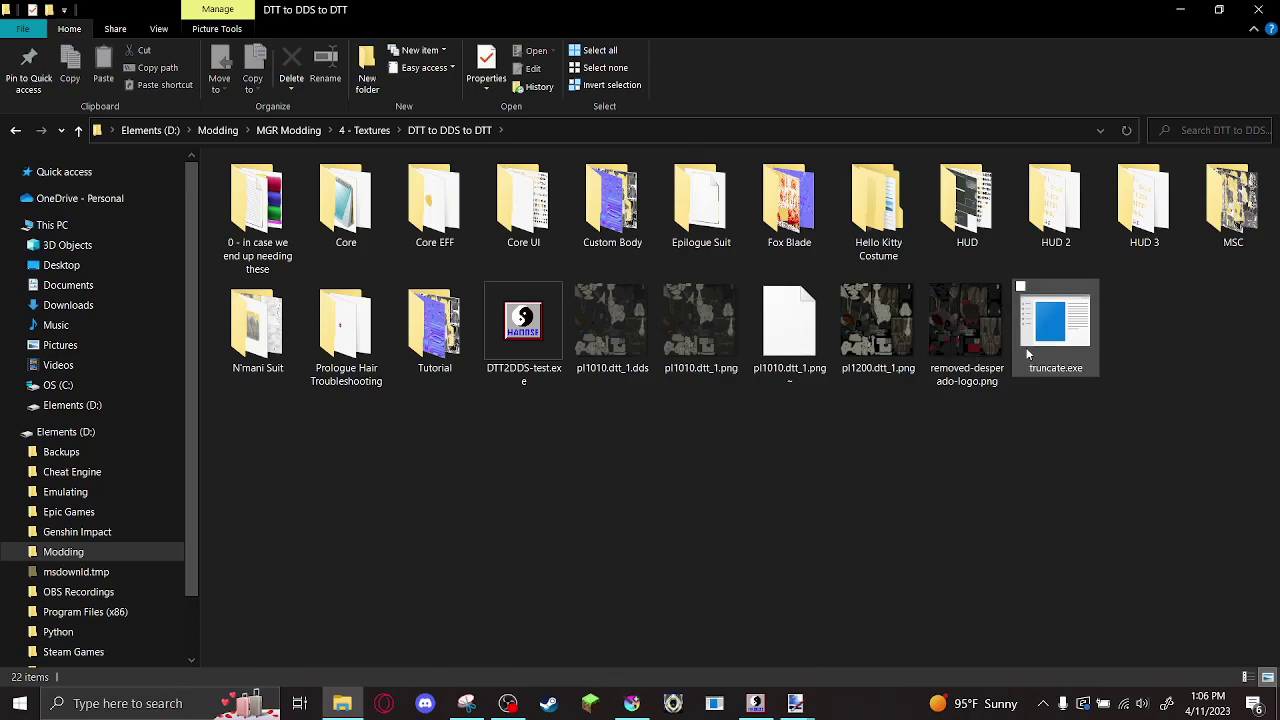
left_click(624, 126)
type("cmd")
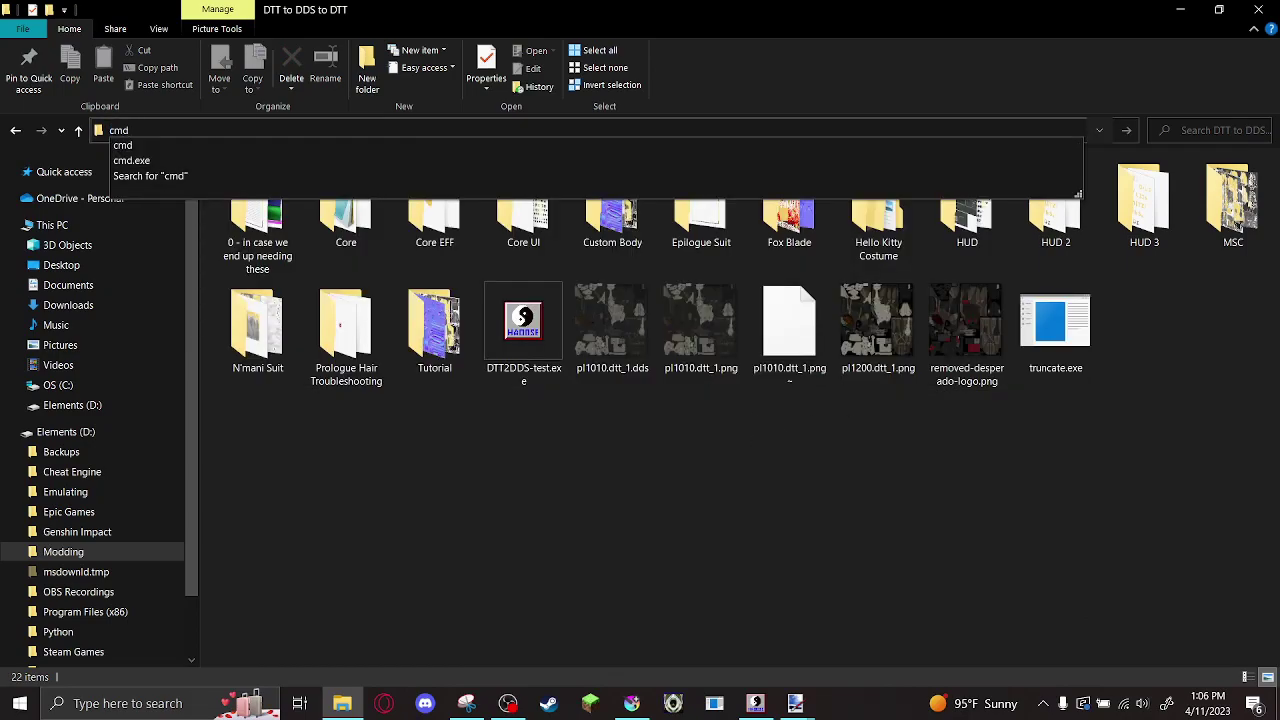
key("Return")
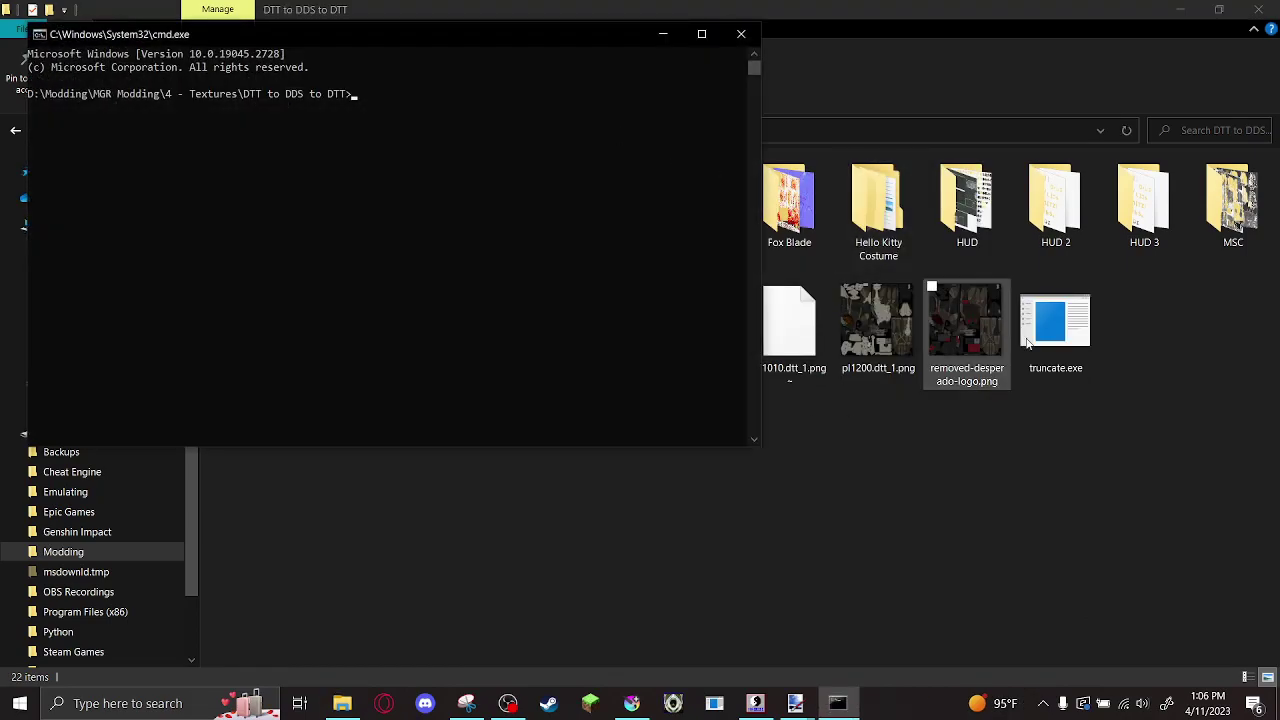
left_click_drag(412, 31, 667, 403)
Run truncate.exe pl1010.dtt_1.dds 1399632, pasting the size without commas
type("truncate.")
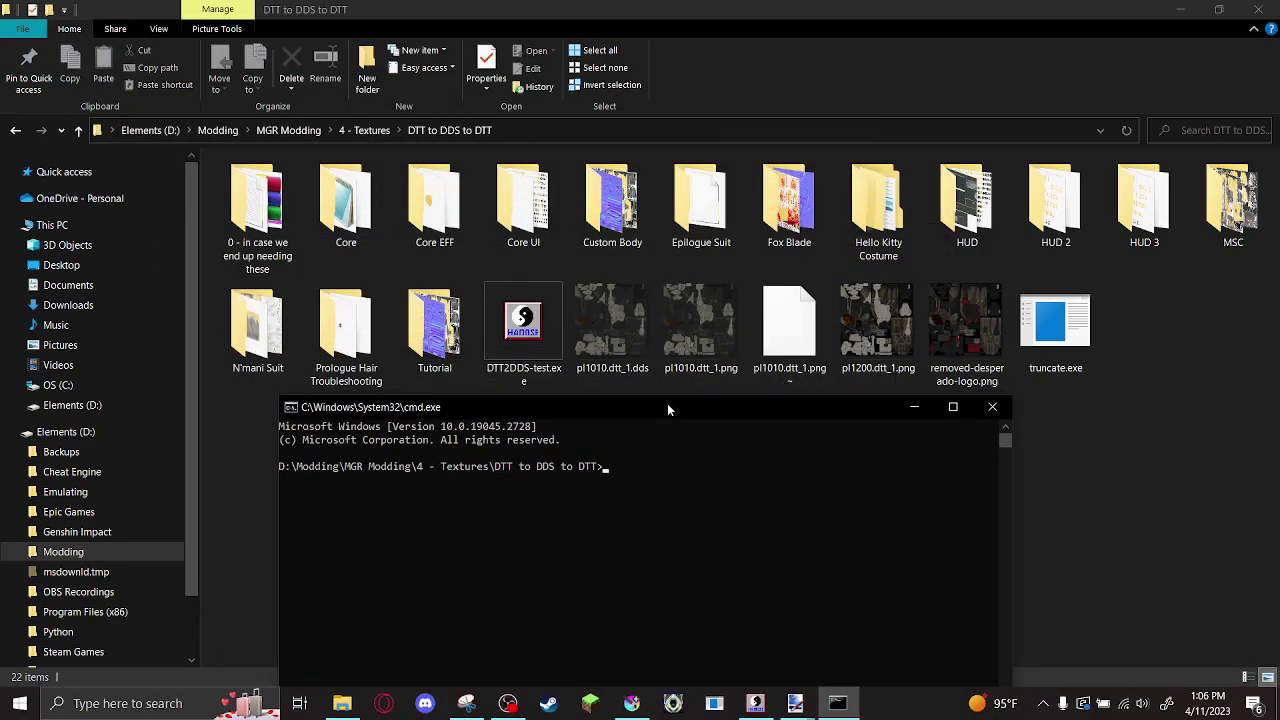
type("exe pl1010.dtt_1.dds")
type("1,399,632")
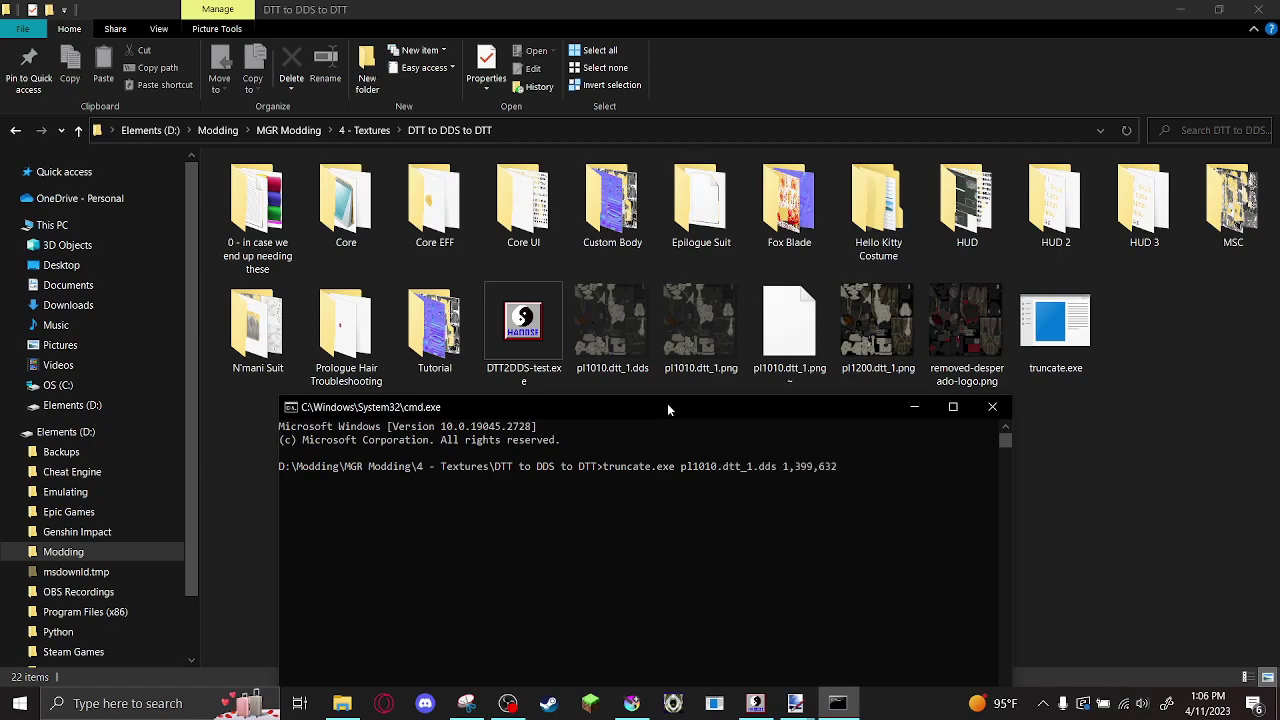
key("Left")
key("Left")
key("Left")
key("BackSpace")
key("Left")
key("Left")
key("Left")
key("BackSpace")
key("Return")
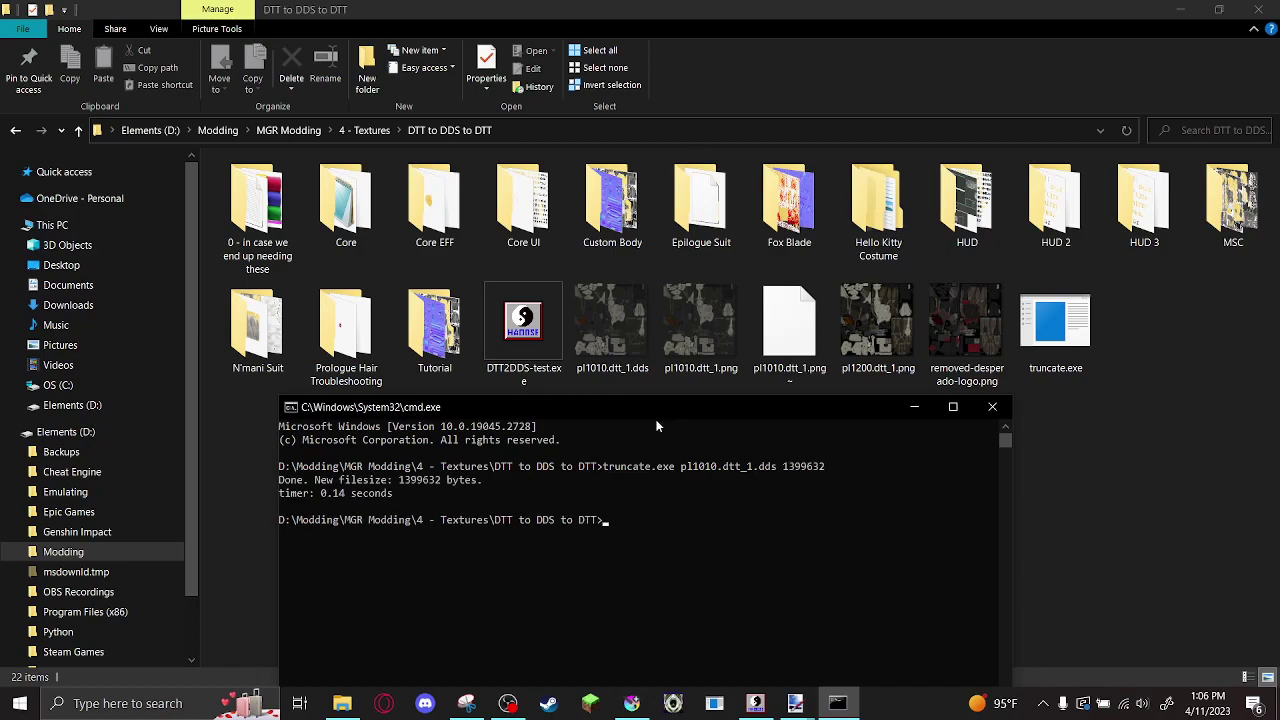
Confirm in Properties that the truncated pl1010.dtt_1.dds is 1,399,632 bytes
right_click(608, 321)
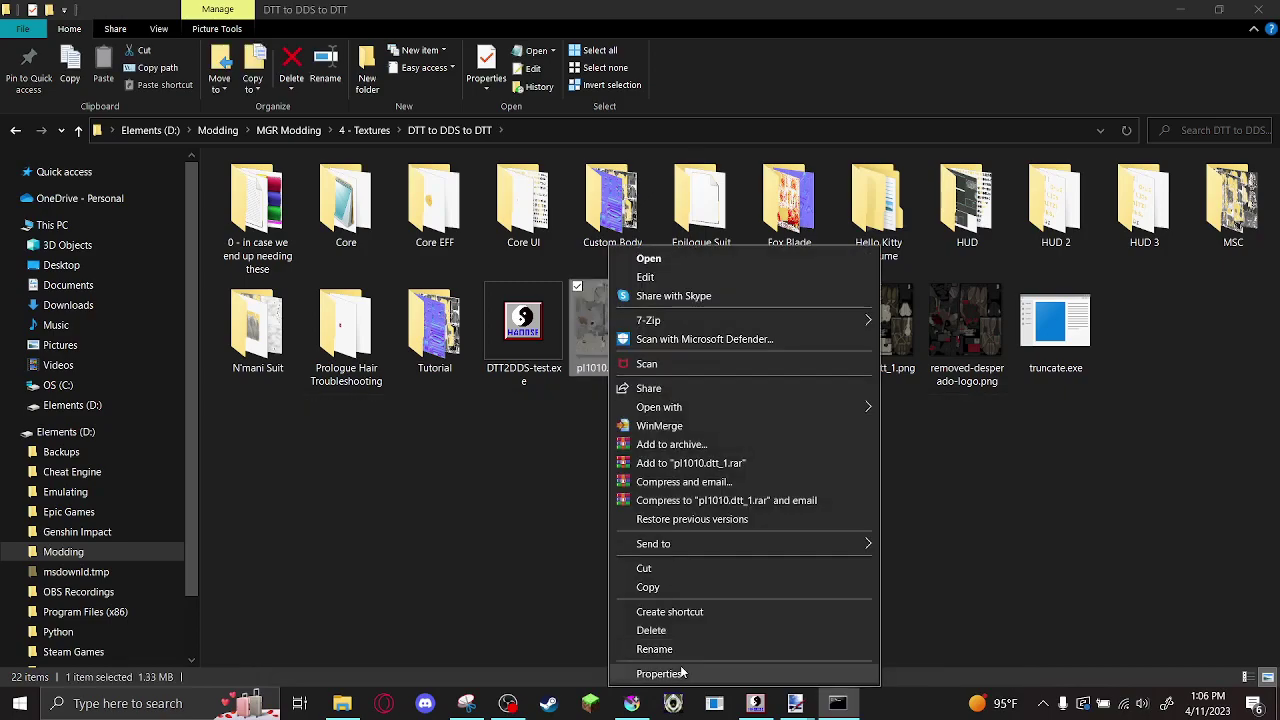
left_click(658, 673)
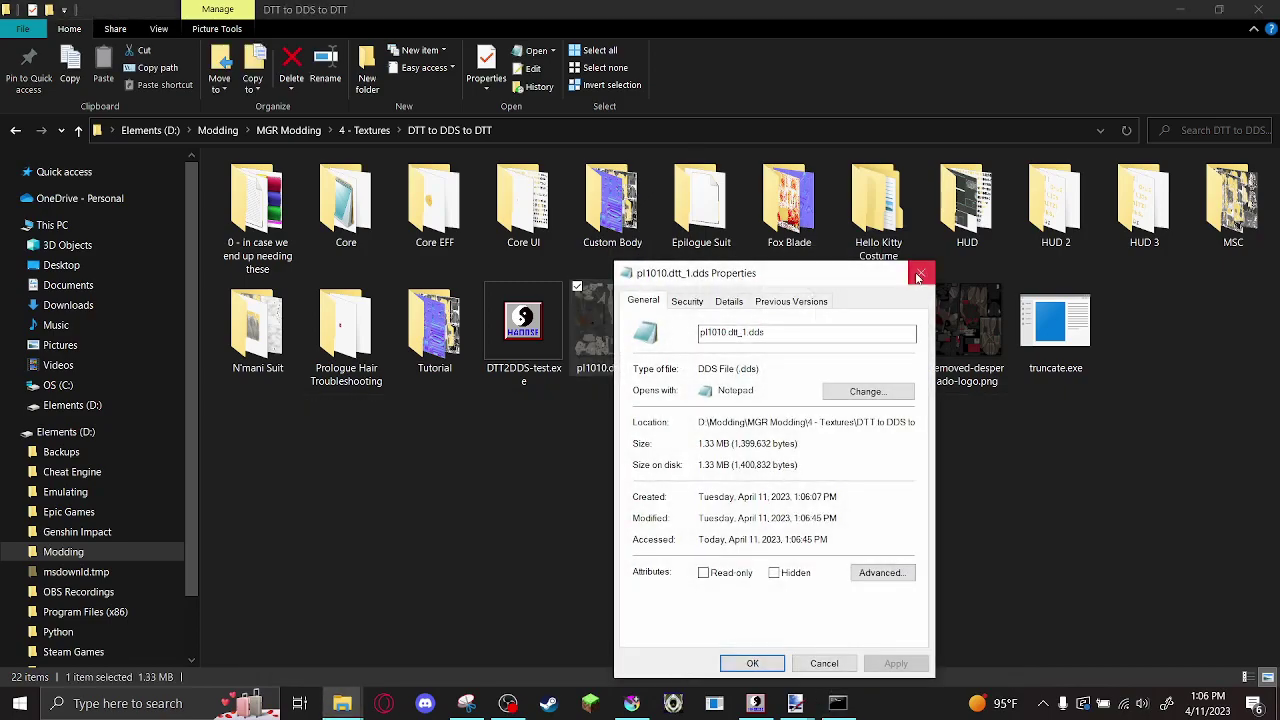
left_click(921, 273)
Move pl1010.dtt_1.dds into Tutorial, replacing the original, and open that folder
left_click_drag(625, 330, 432, 330)
left_click(571, 285)
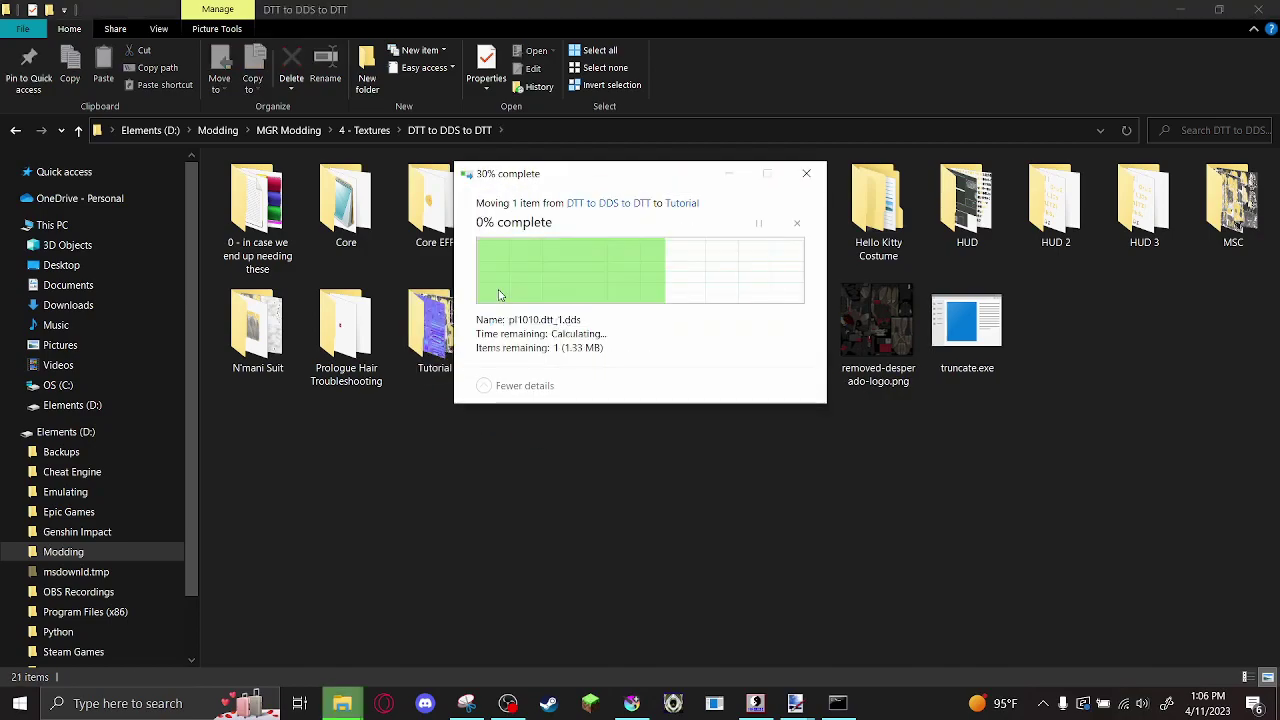
double_click(432, 325)
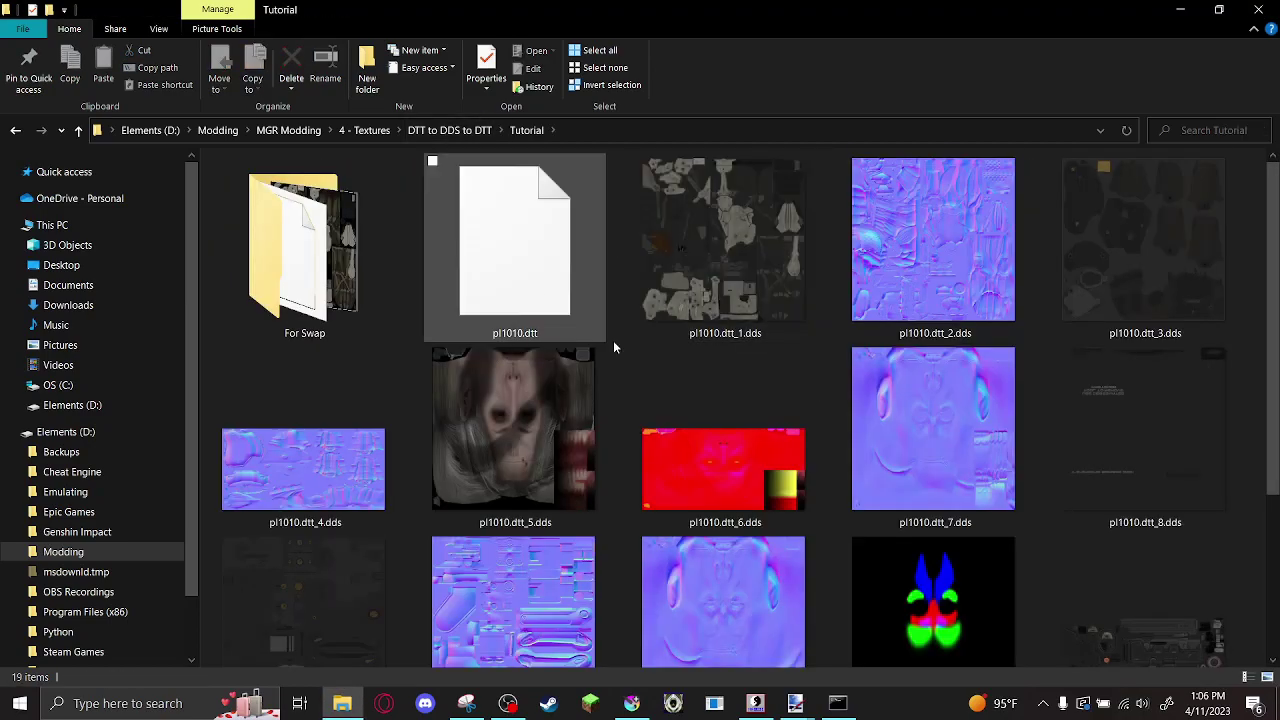
Run DTT2DDS Converter in DDS2DTT mode to produce the 3.70 MB pl1010.dtt.RUS
left_click(757, 705)
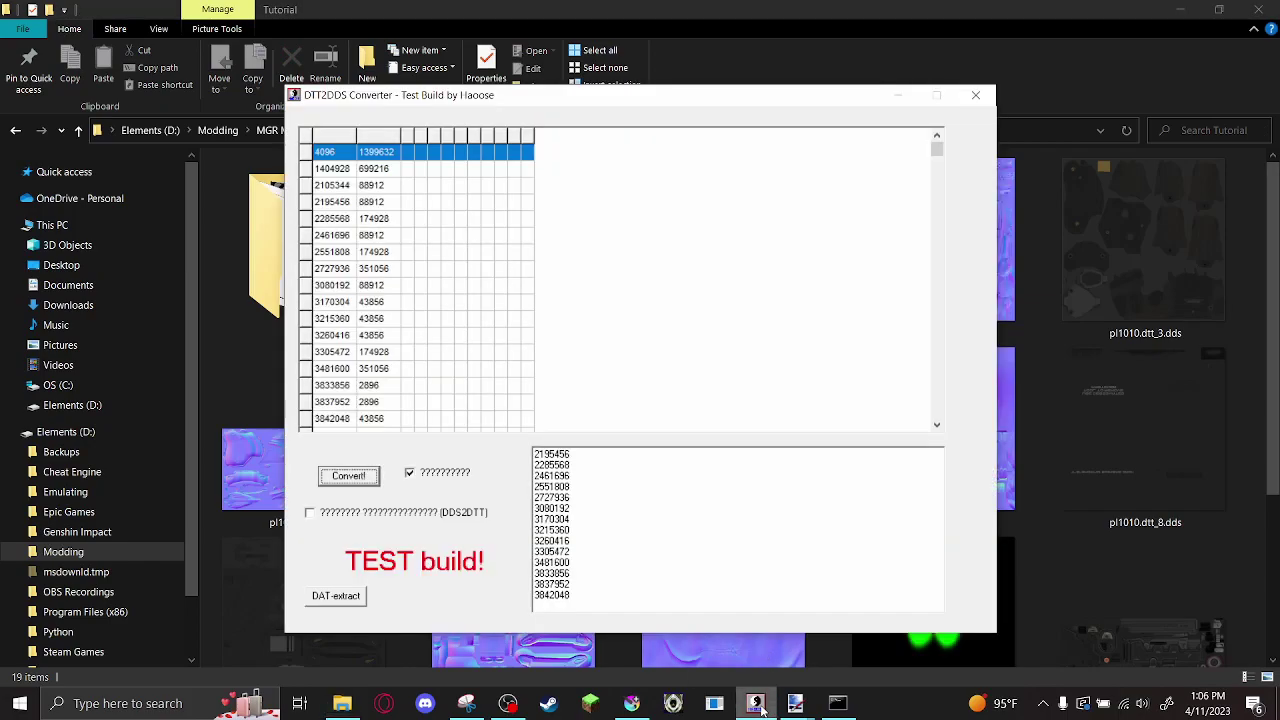
left_click(352, 516)
left_click(368, 477)
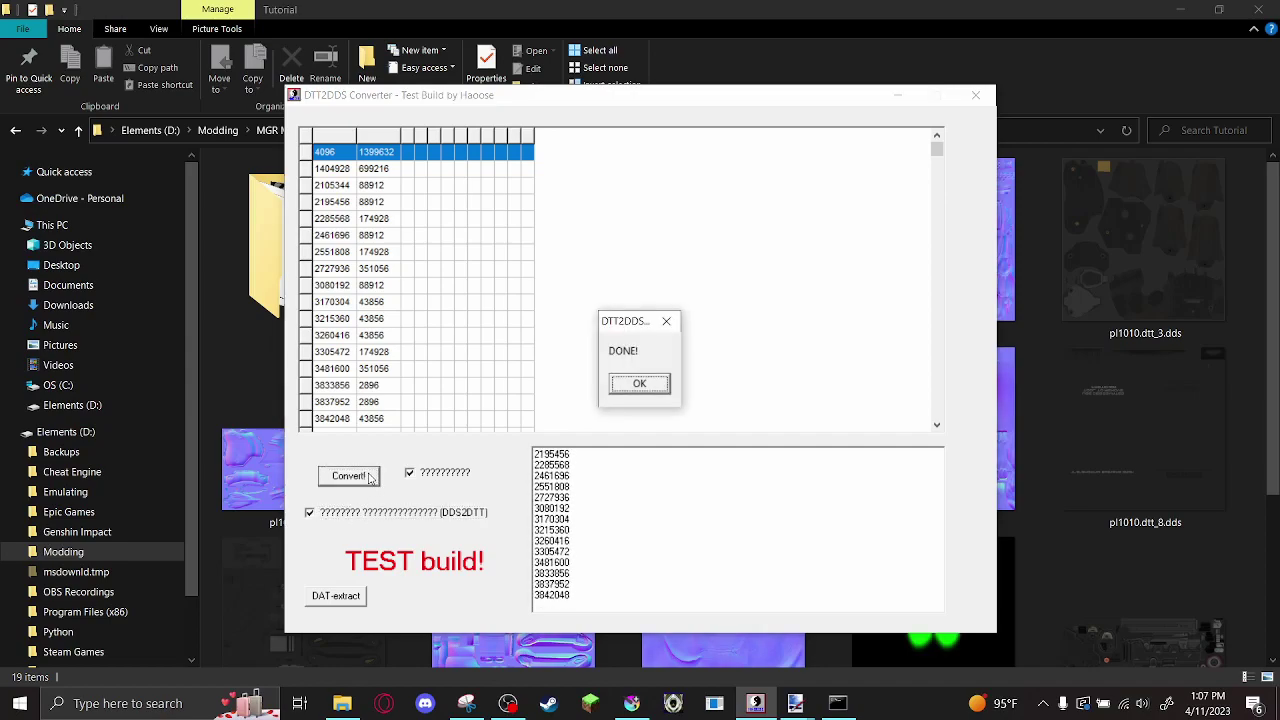
left_click(633, 379)
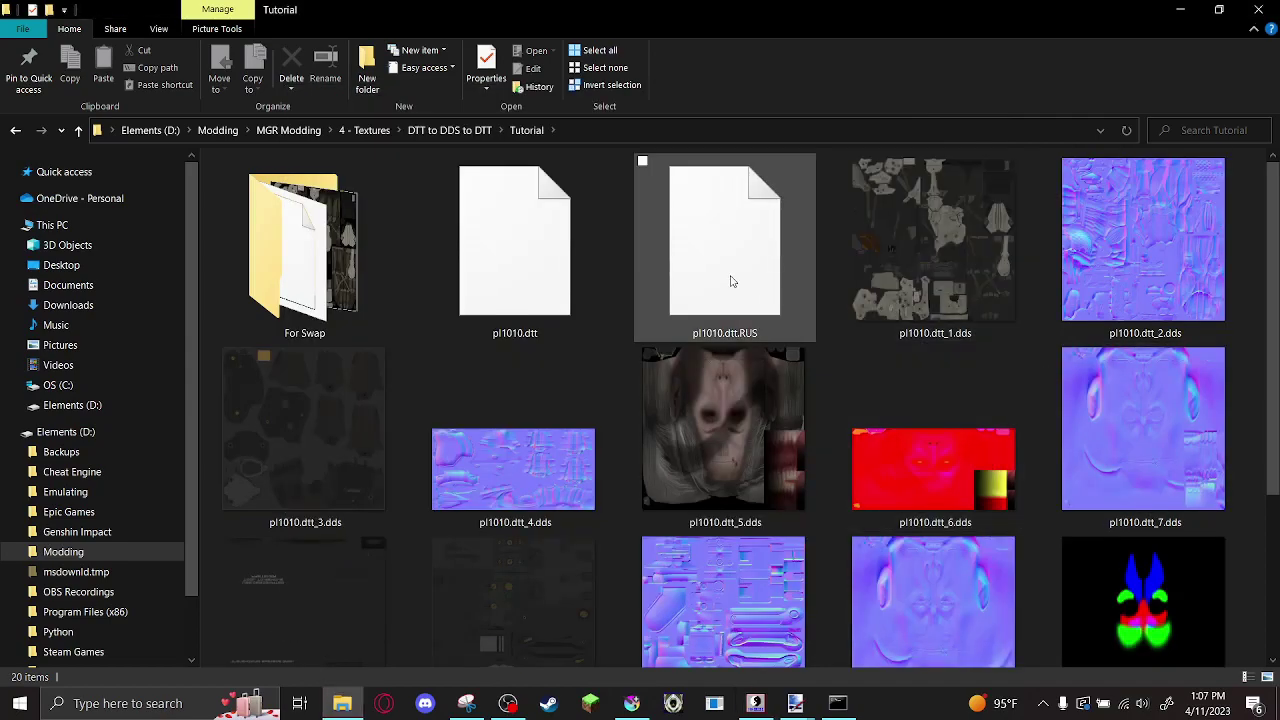
left_click(730, 281)
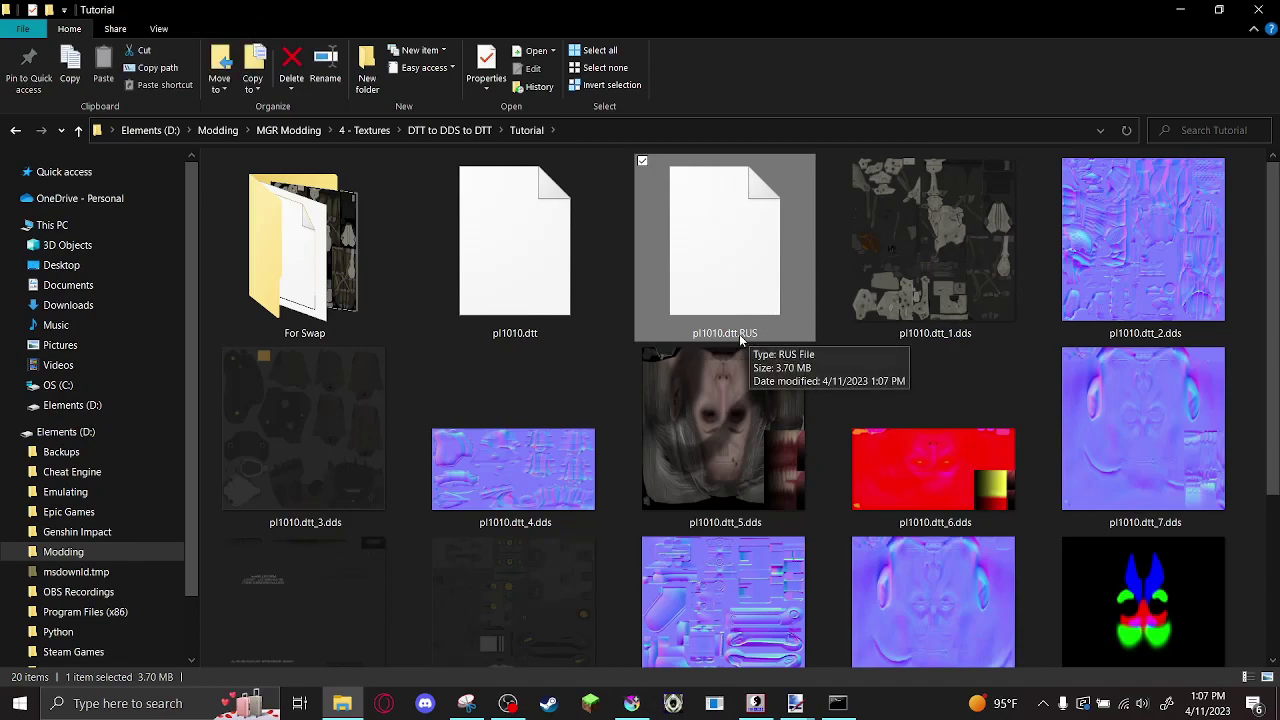